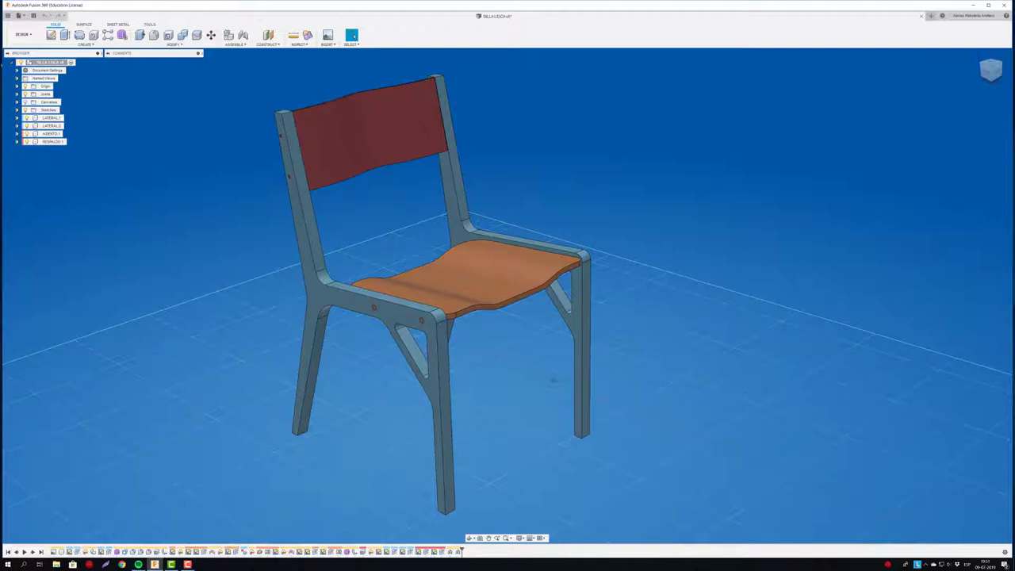
# Inspect the chair by selecting its side frames and back panel and orbiting around it
pyautogui.click(356, 294)
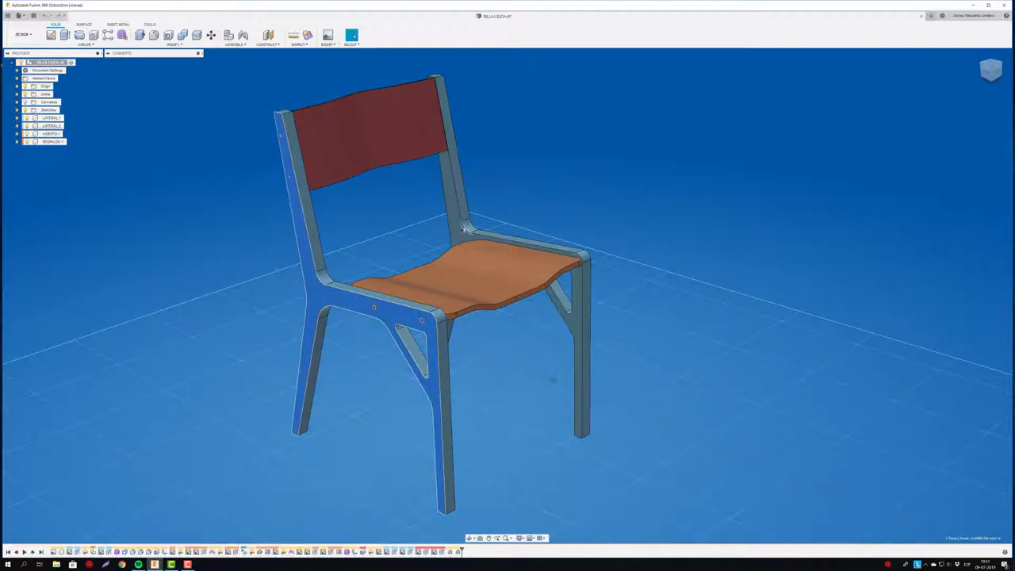
pyautogui.click(466, 228)
pyautogui.click(368, 147)
pyautogui.moveTo(368, 147)
pyautogui.keyDown('shift'); pyautogui.mouseDown(button='middle')
pyautogui.moveTo(609, 234)
pyautogui.moveTo(282, 164)
pyautogui.moveTo(395, 185)
pyautogui.mouseUp(button='middle'); pyautogui.keyUp('shift')
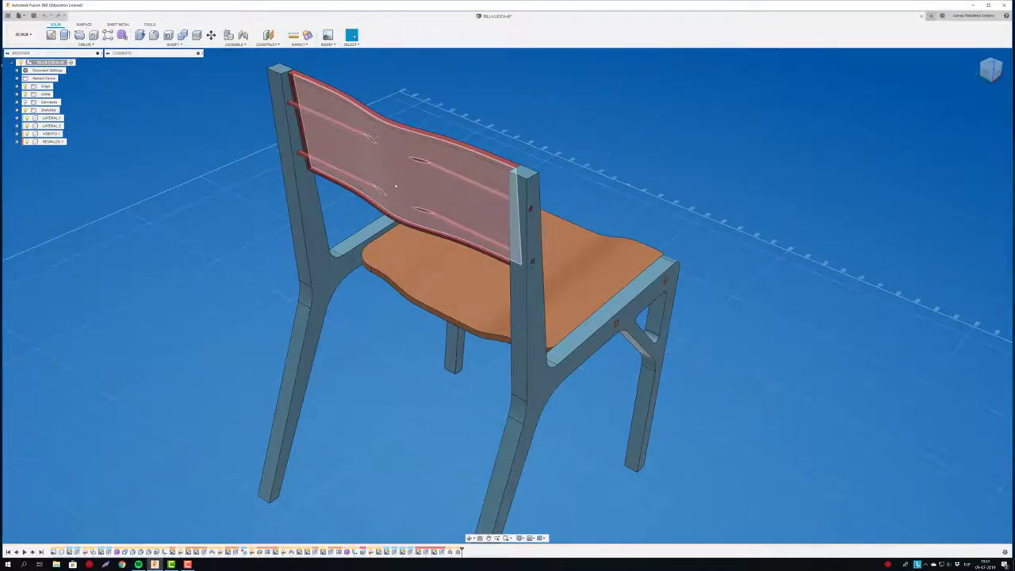
pyautogui.moveTo(395, 186)
pyautogui.keyDown('shift'); pyautogui.mouseDown(button='middle')
pyautogui.moveTo(547, 268)
pyautogui.moveTo(431, 227)
pyautogui.moveTo(533, 169)
pyautogui.moveTo(749, 220)
pyautogui.mouseUp(button='middle'); pyautogui.keyUp('shift')
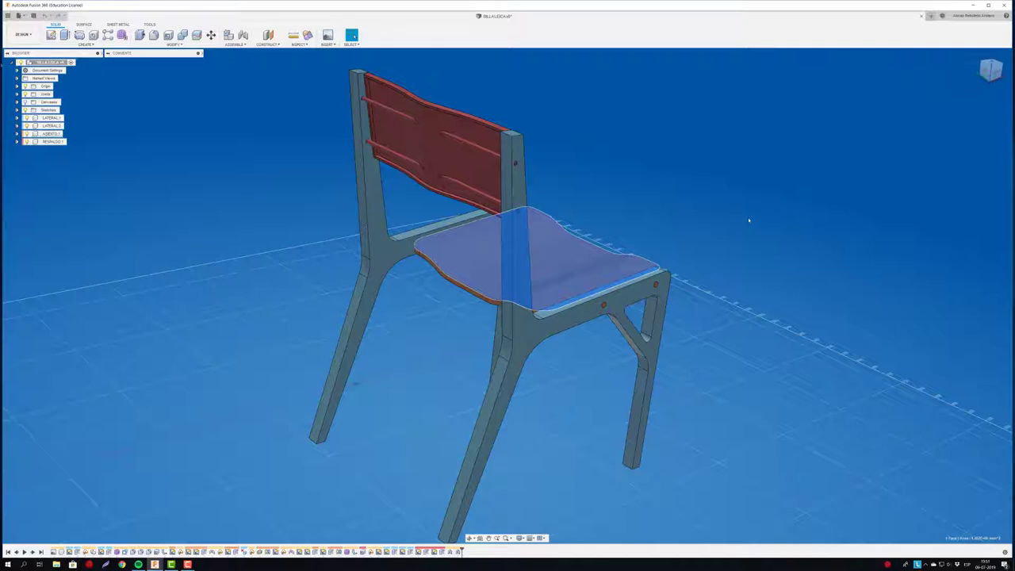
pyautogui.keyDown('shift'); pyautogui.moveTo(749, 221); pyautogui.dragTo(749, 221, button='middle'); pyautogui.keyUp('shift')
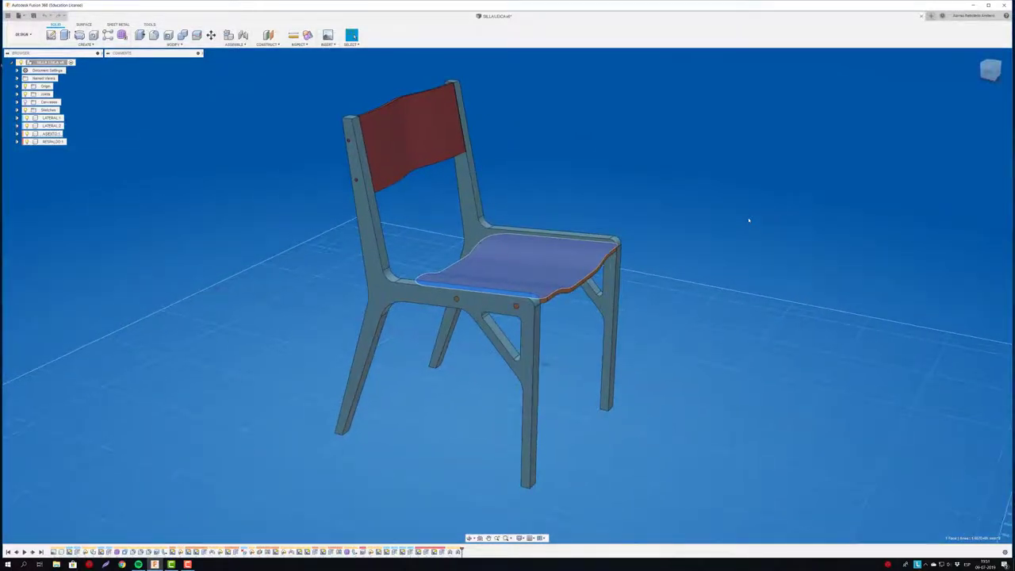
pyautogui.keyDown('shift'); pyautogui.moveTo(146, 241); pyautogui.dragTo(214, 192, button='middle'); pyautogui.keyUp('shift')
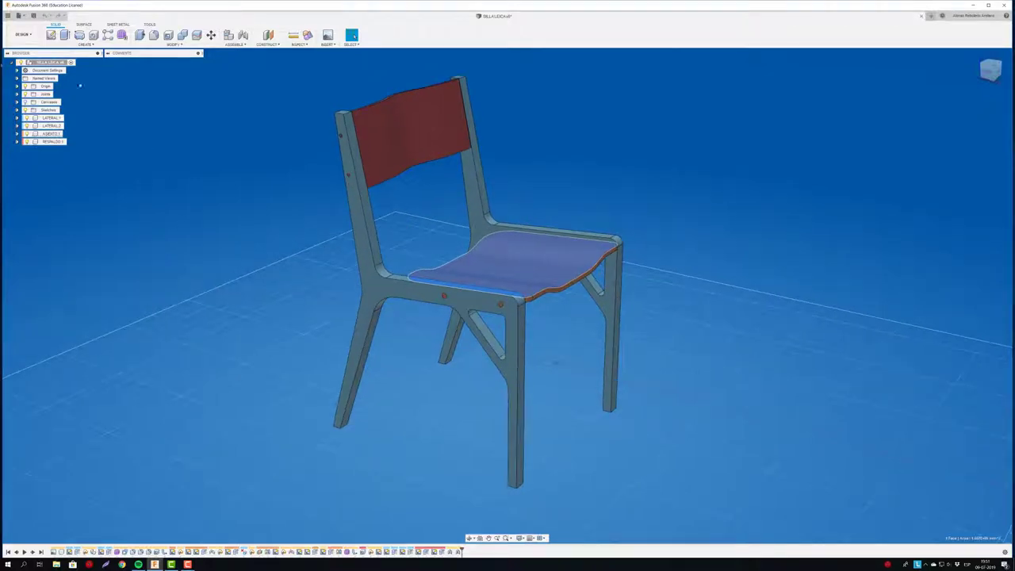
pyautogui.press('Escape')
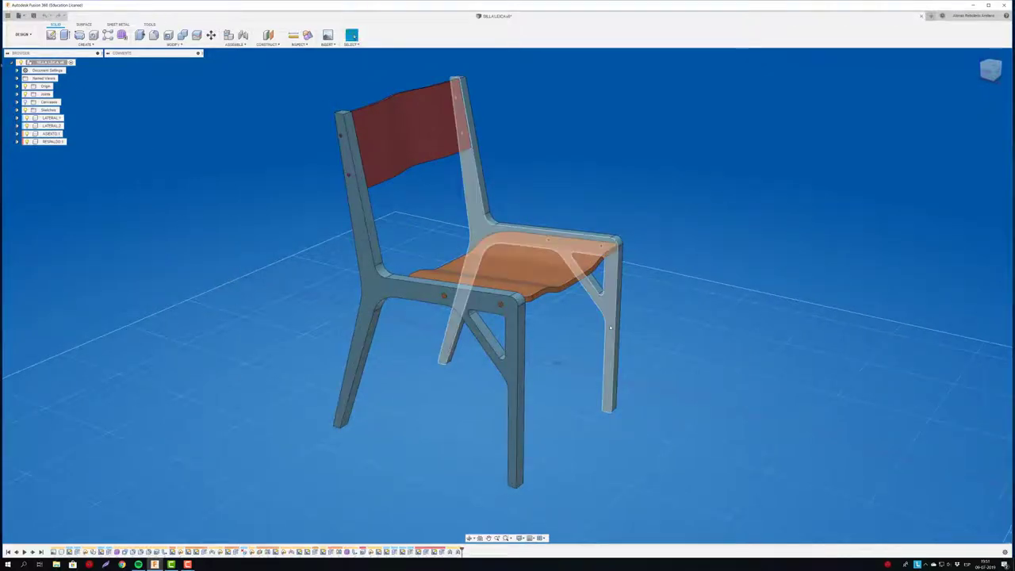
pyautogui.keyDown('shift'); pyautogui.moveTo(611, 328); pyautogui.dragTo(639, 337, button='middle'); pyautogui.keyUp('shift')
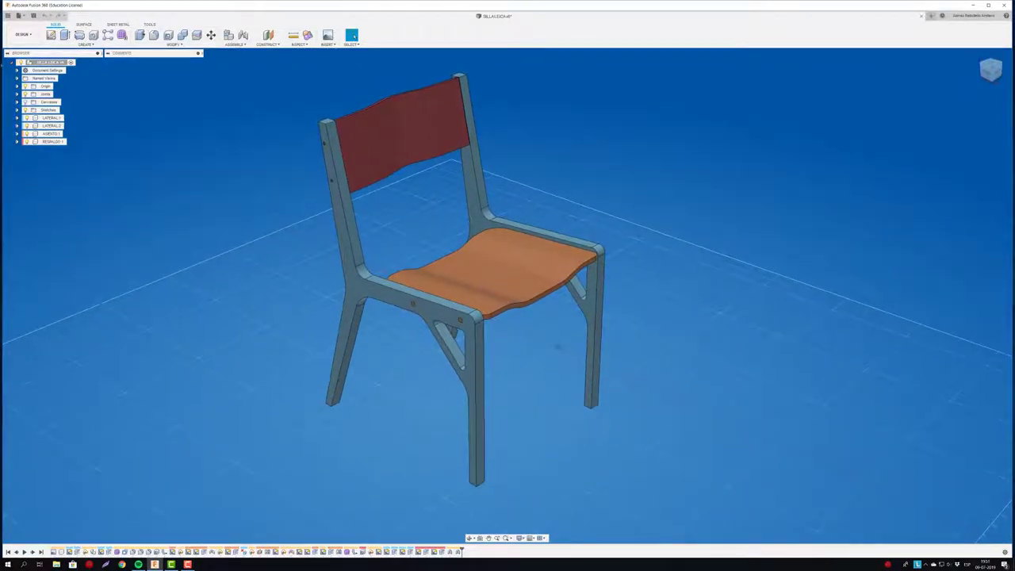
# Switch to the Simulation workspace and create a Static Stress study
pyautogui.click(24, 34)
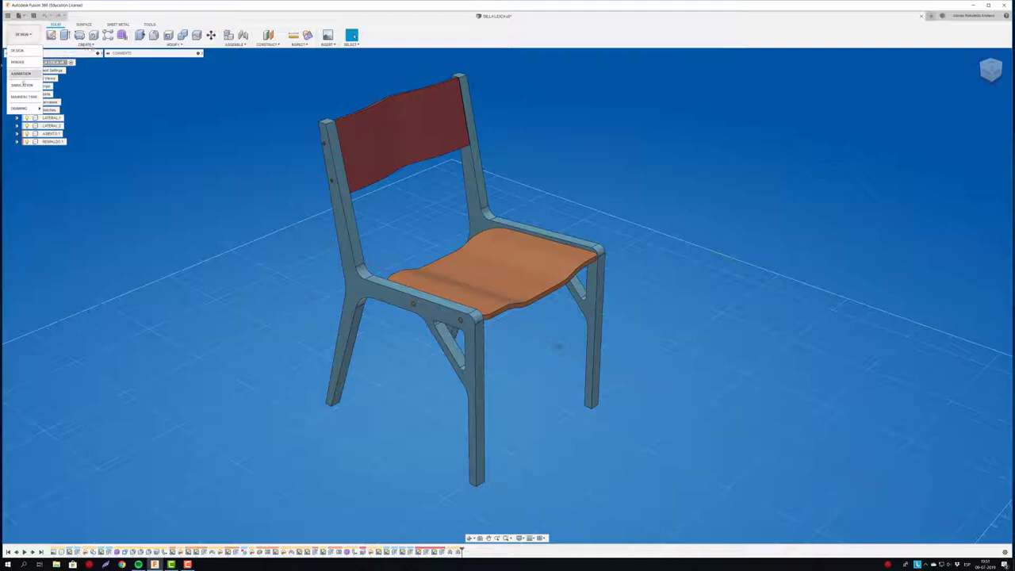
pyautogui.click(27, 85)
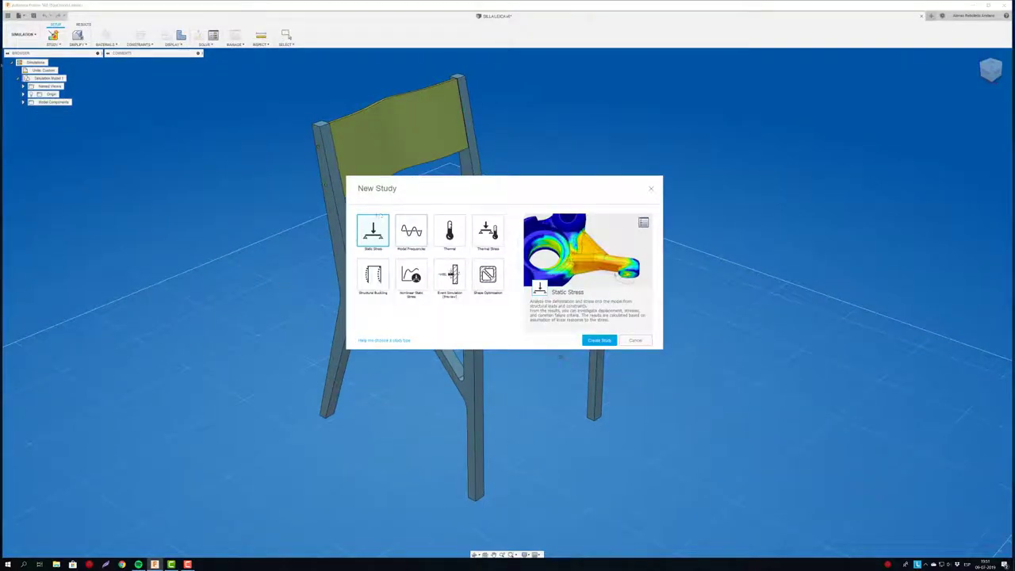
pyautogui.moveTo(487, 188); pyautogui.dragTo(638, 127)
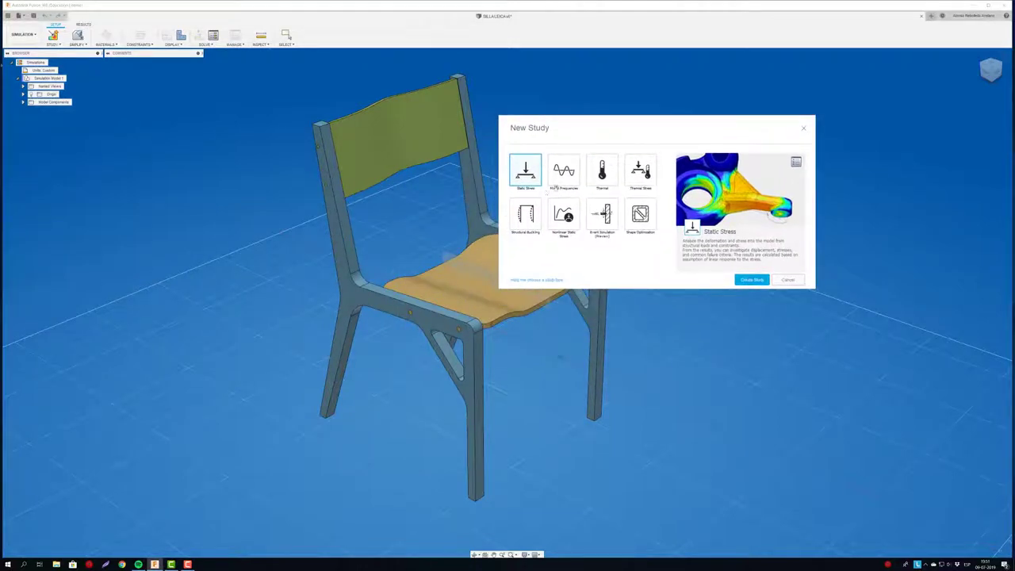
pyautogui.moveTo(565, 158); pyautogui.dragTo(598, 138)
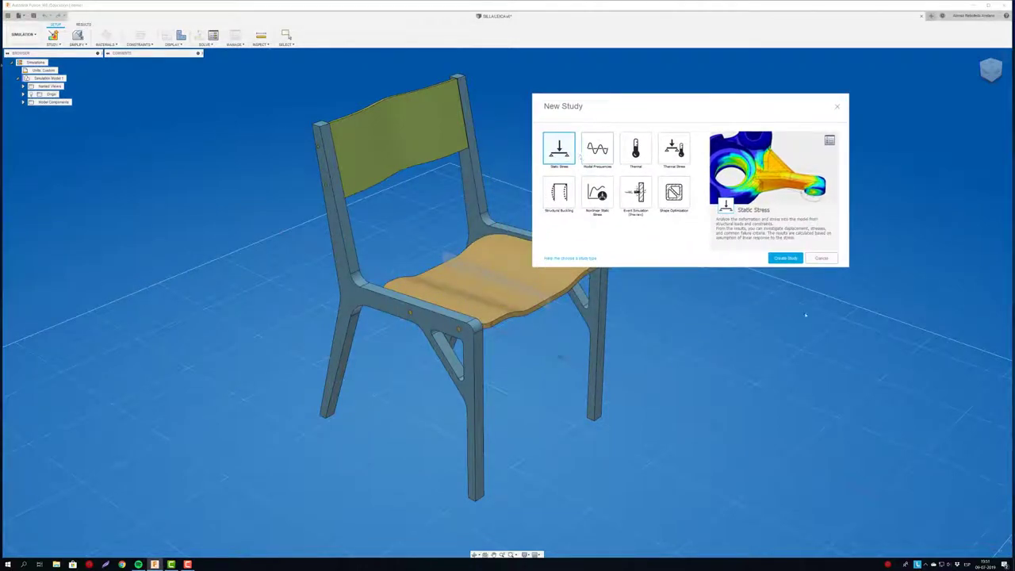
pyautogui.click(785, 258)
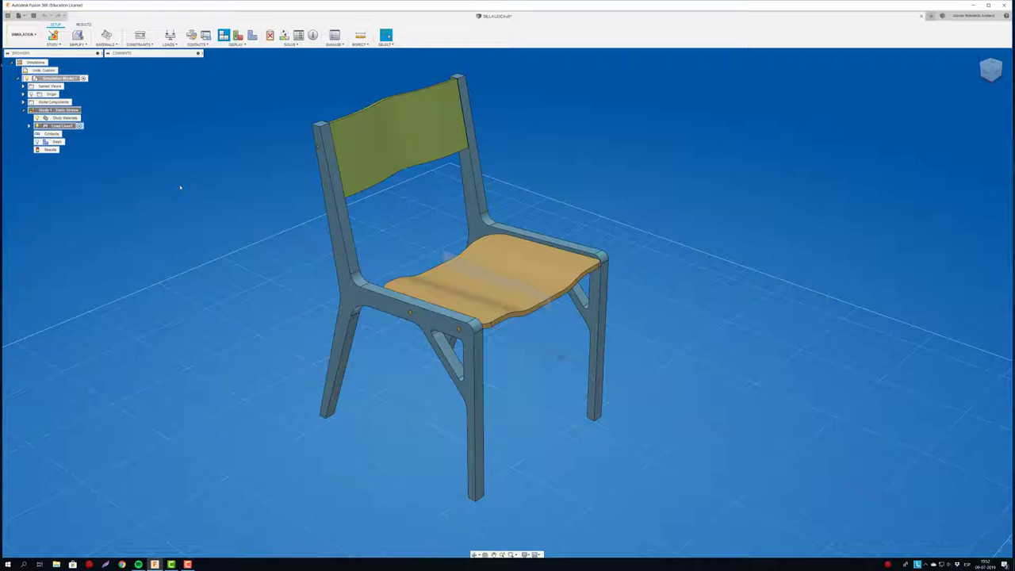
# In Study Materials, set LATERAL:1 and LATERAL:2 to MDF Medium Density Fiberboard
pyautogui.keyDown('shift'); pyautogui.moveTo(166, 152); pyautogui.dragTo(143, 95, button='middle'); pyautogui.keyUp('shift')
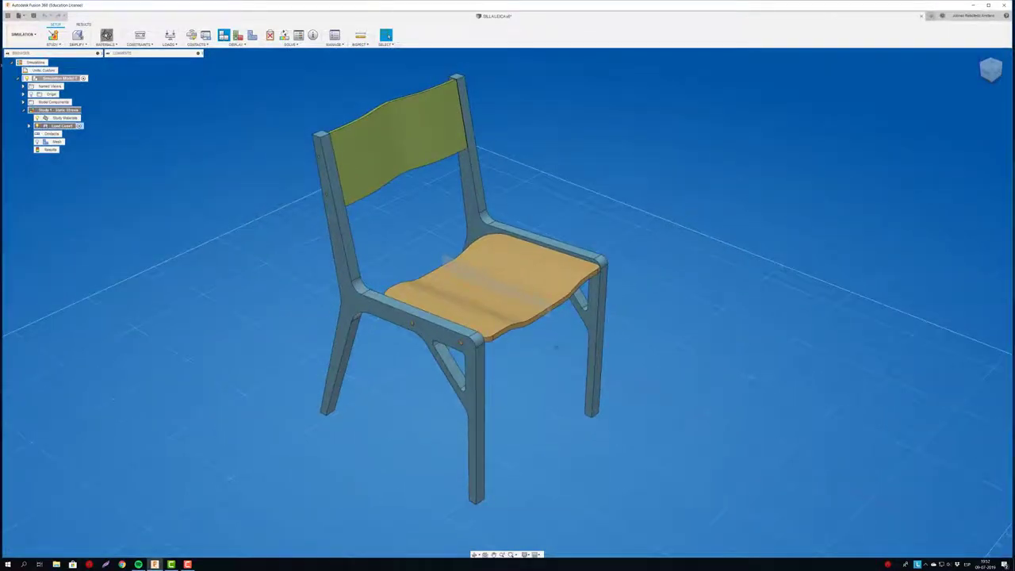
pyautogui.click(106, 35)
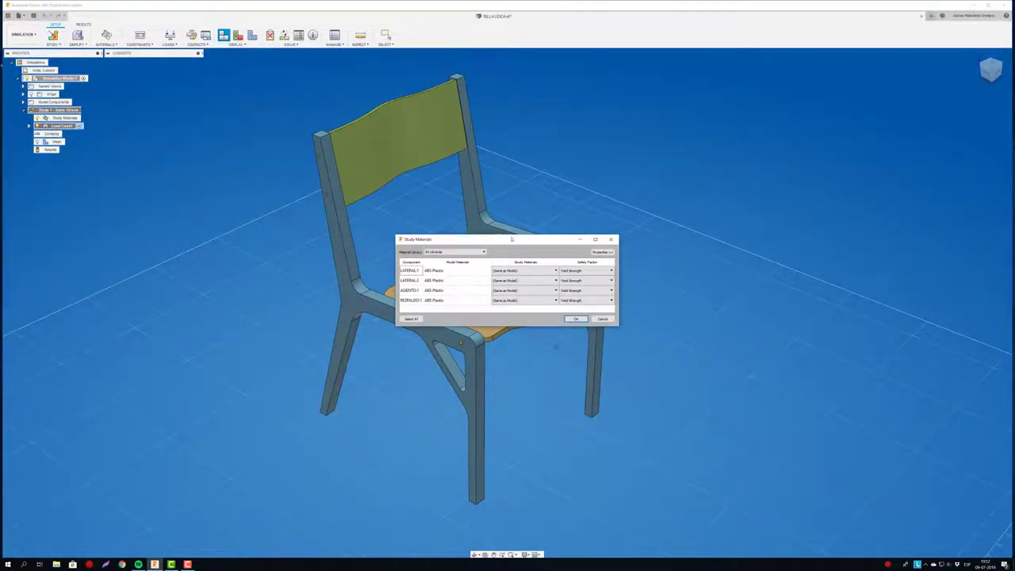
pyautogui.moveTo(513, 240); pyautogui.dragTo(209, 225)
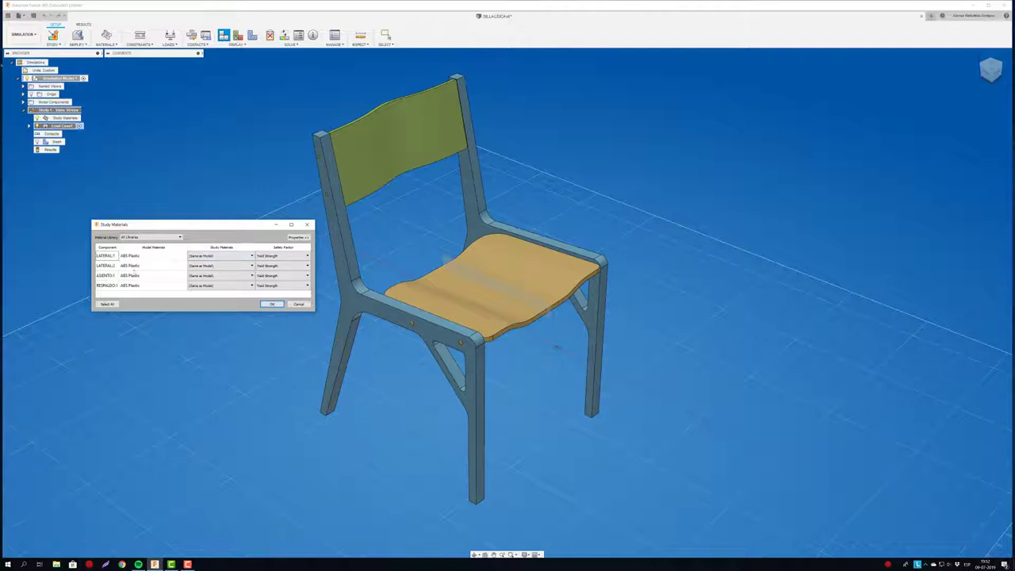
pyautogui.click(235, 256)
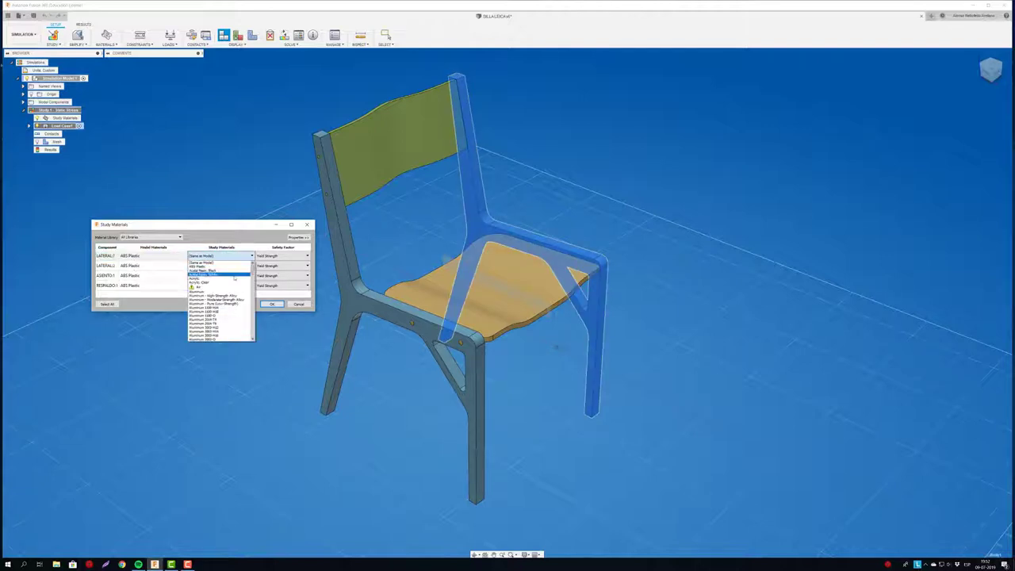
pyautogui.press('m')
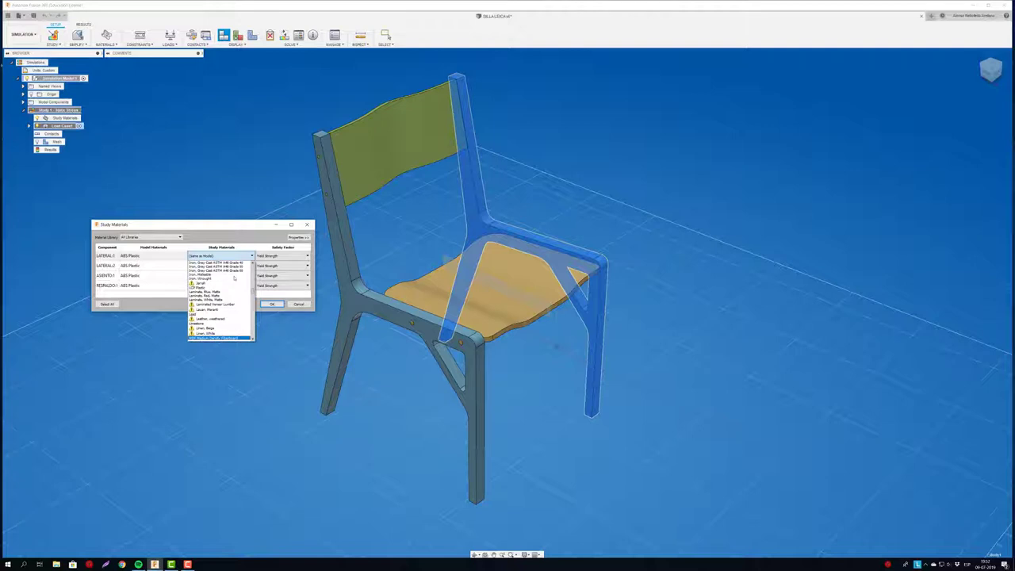
pyautogui.scroll(-1, 224, 317)
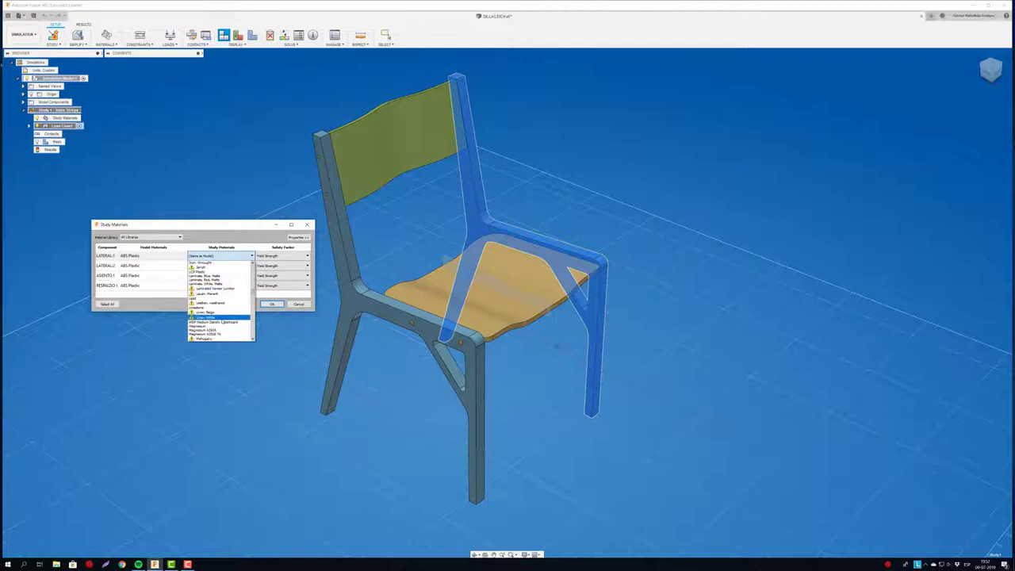
pyautogui.click(218, 322)
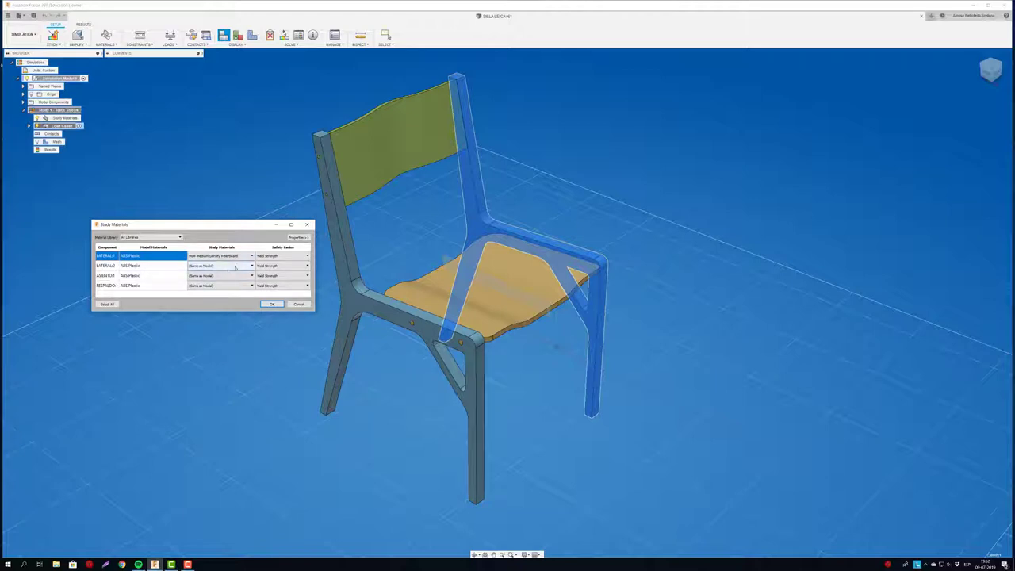
pyautogui.click(235, 267)
pyautogui.scroll(-10, 235, 268)
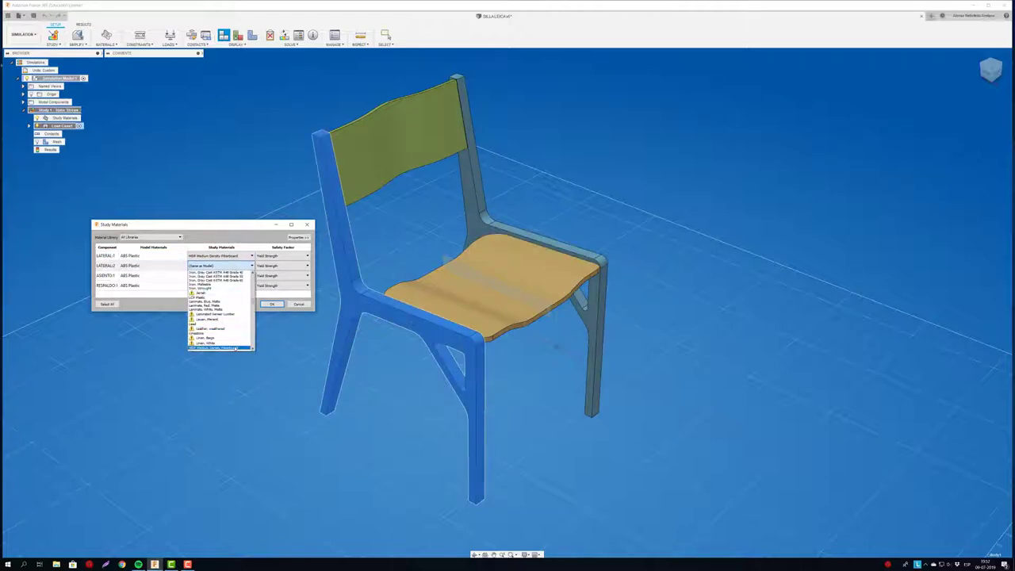
pyautogui.click(236, 347)
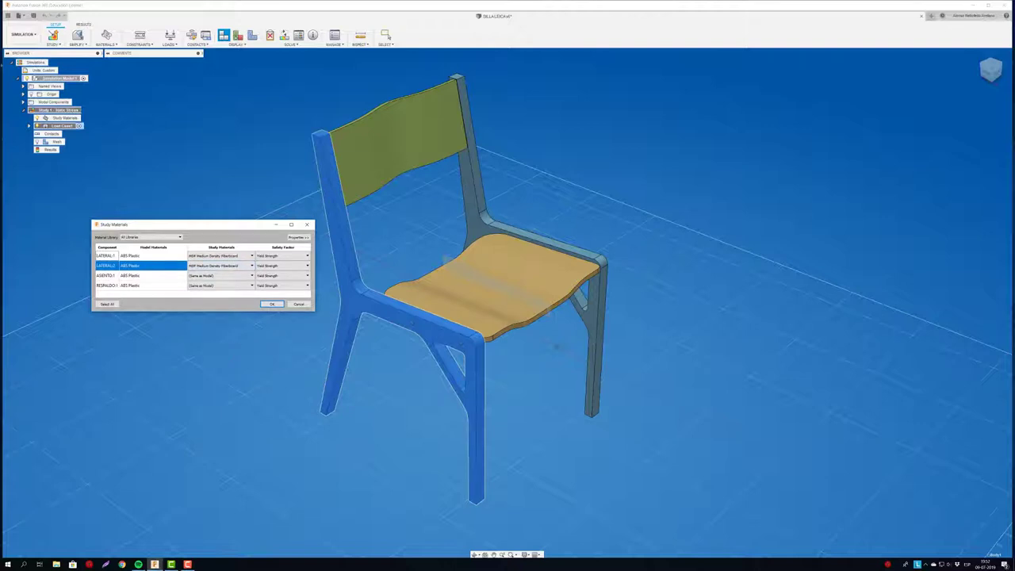
# Set seat ASIENTO:1 and backrest RESPALDO:1 to Aluminum and confirm the materials
pyautogui.click(172, 274)
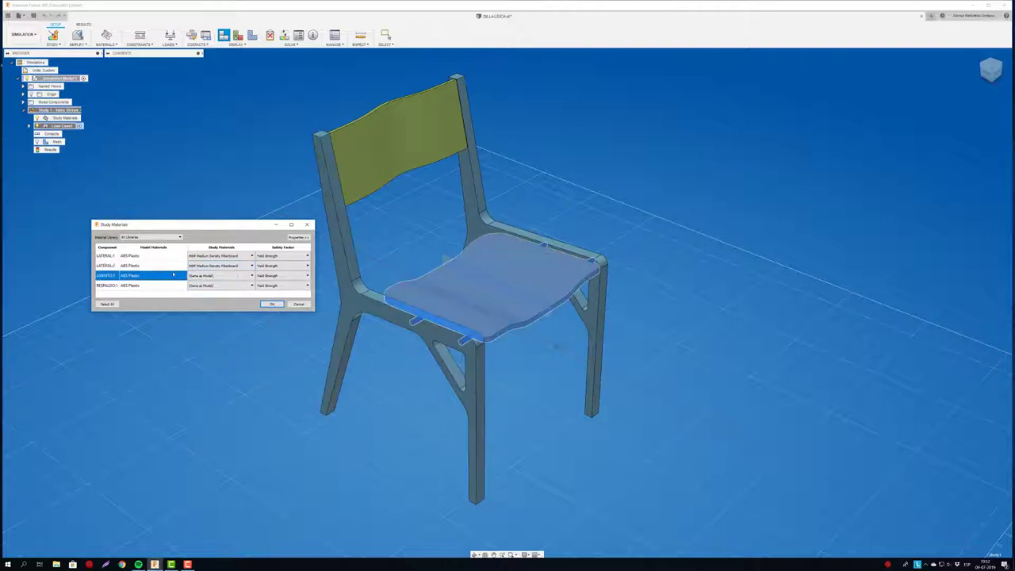
pyautogui.click(250, 275)
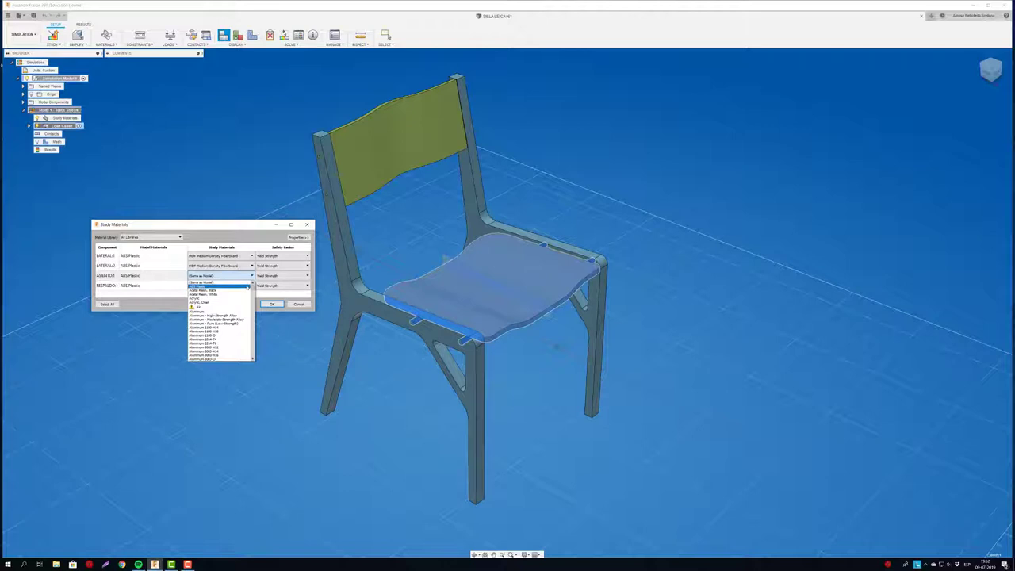
pyautogui.scroll(-2, 245, 321)
pyautogui.scroll(-2, 244, 320)
pyautogui.scroll(-2, 244, 326)
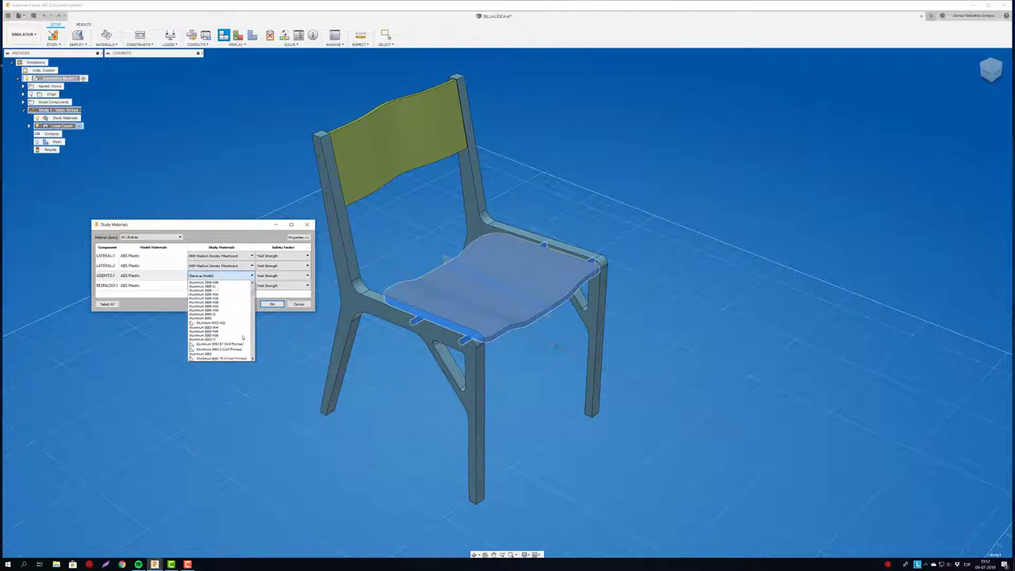
pyautogui.scroll(-2, 244, 332)
pyautogui.scroll(-2, 243, 338)
pyautogui.scroll(1, 243, 337)
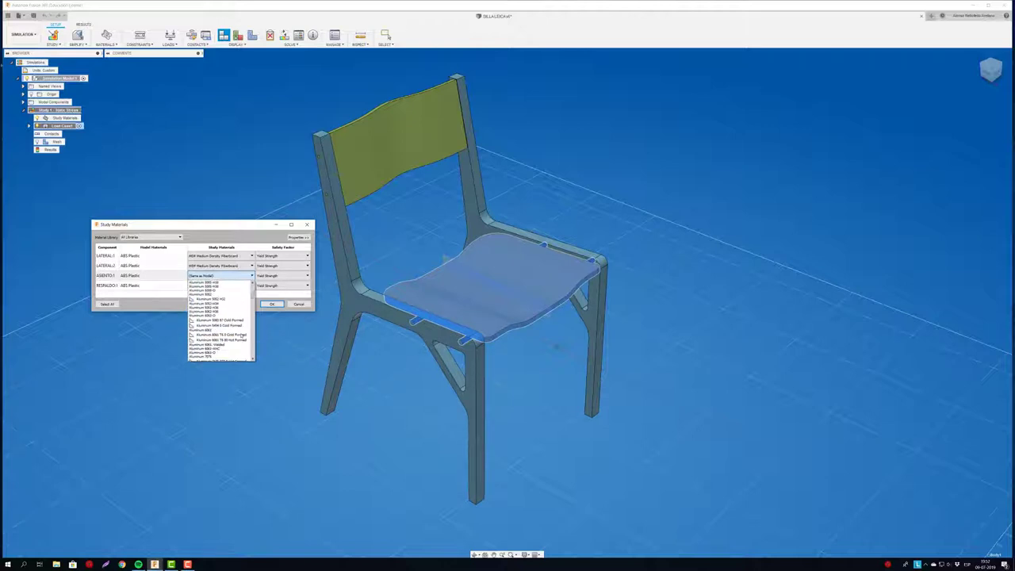
pyautogui.scroll(1, 243, 339)
pyautogui.scroll(3, 231, 340)
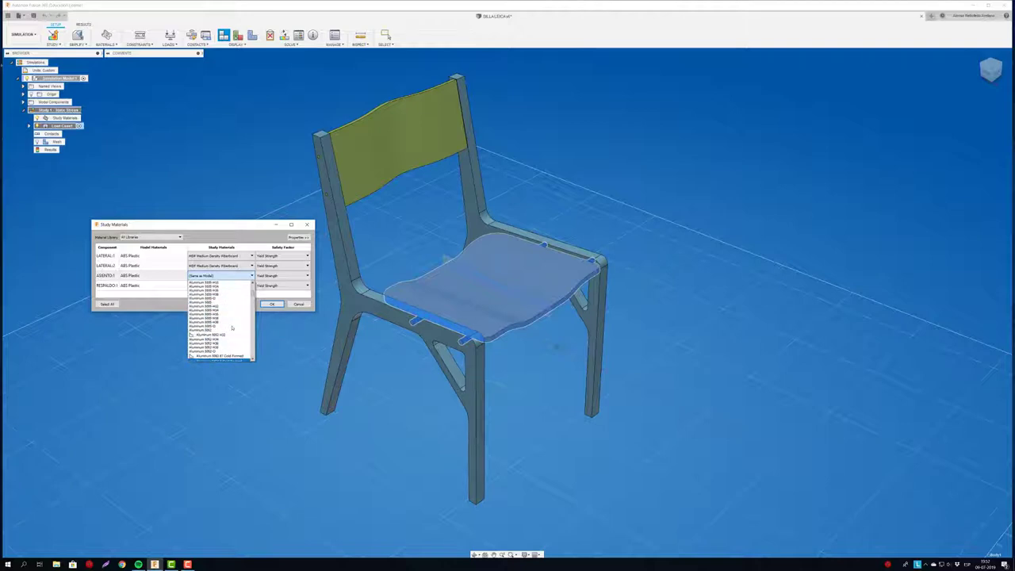
pyautogui.scroll(2, 232, 338)
pyautogui.scroll(3, 232, 330)
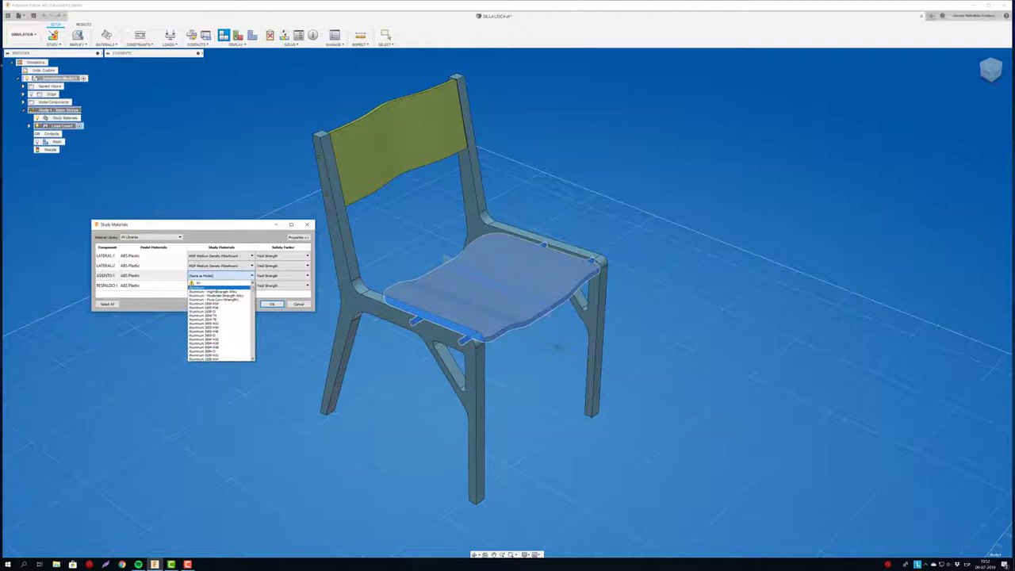
pyautogui.click(216, 287)
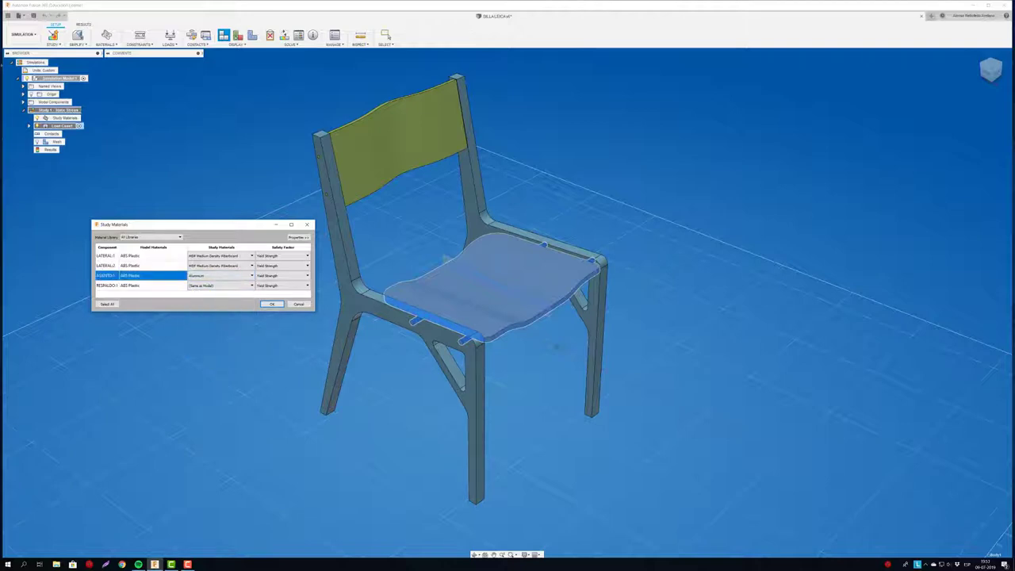
pyautogui.click(229, 286)
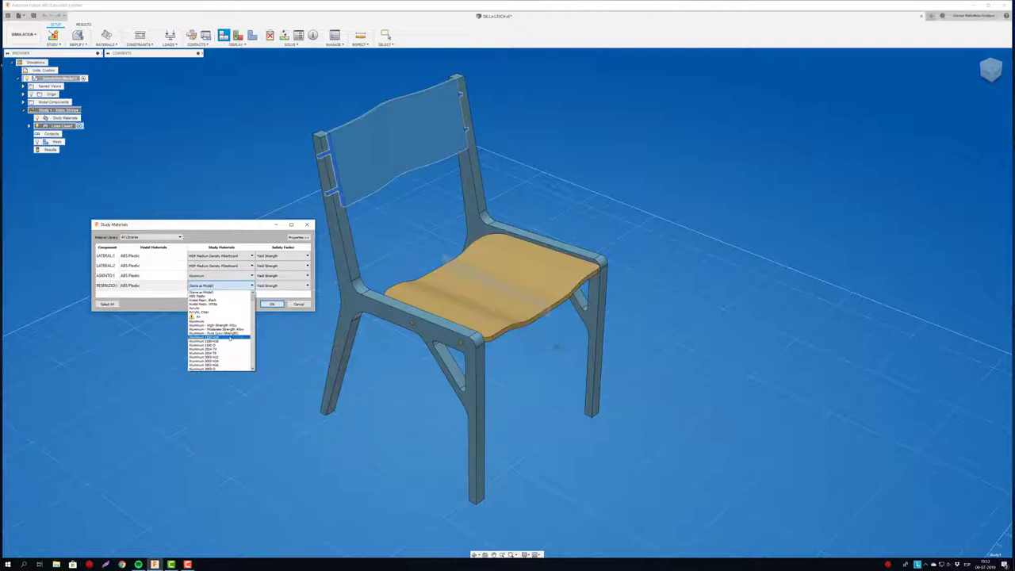
pyautogui.scroll(-1, 229, 329)
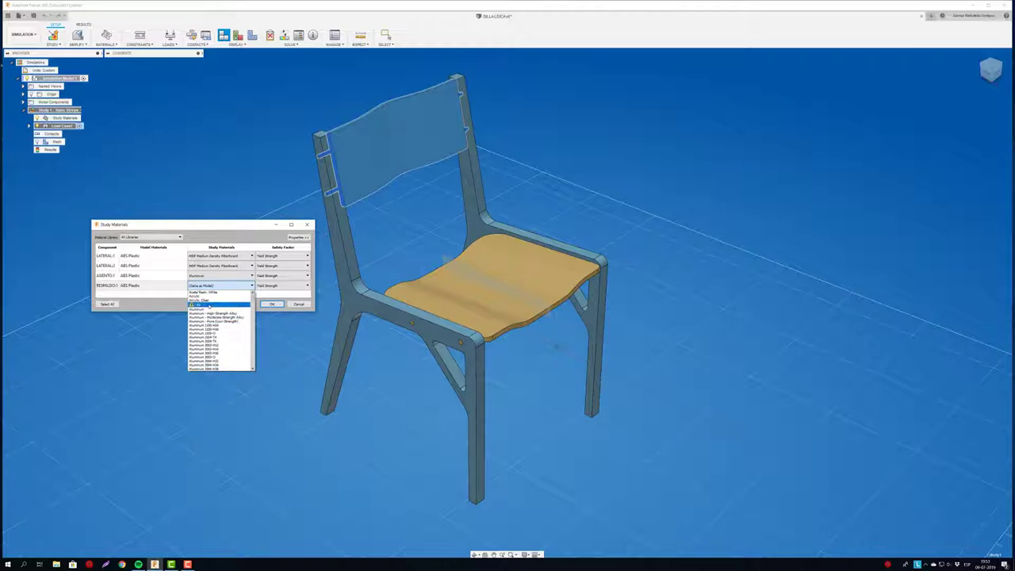
pyautogui.click(199, 309)
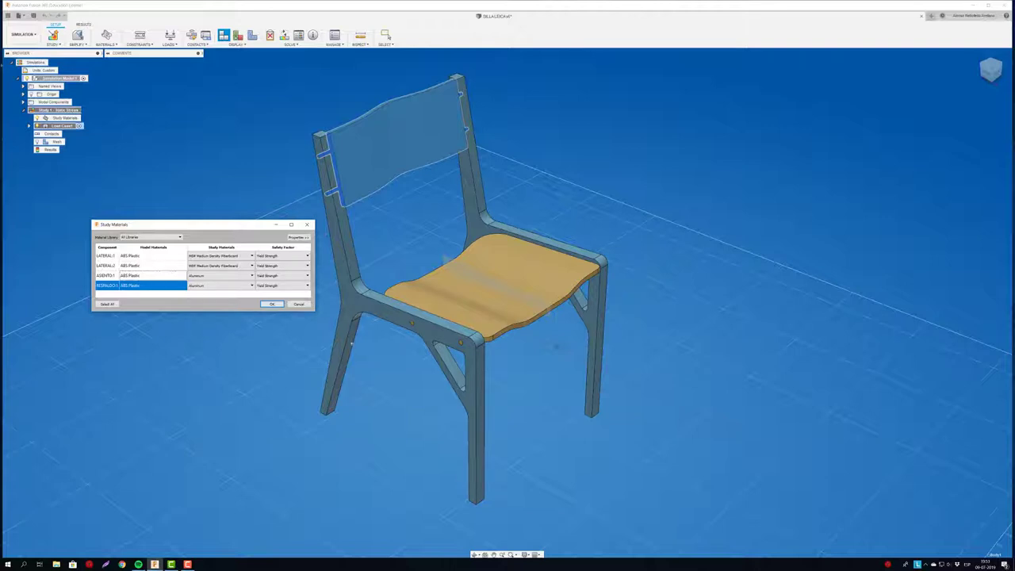
pyautogui.click(272, 305)
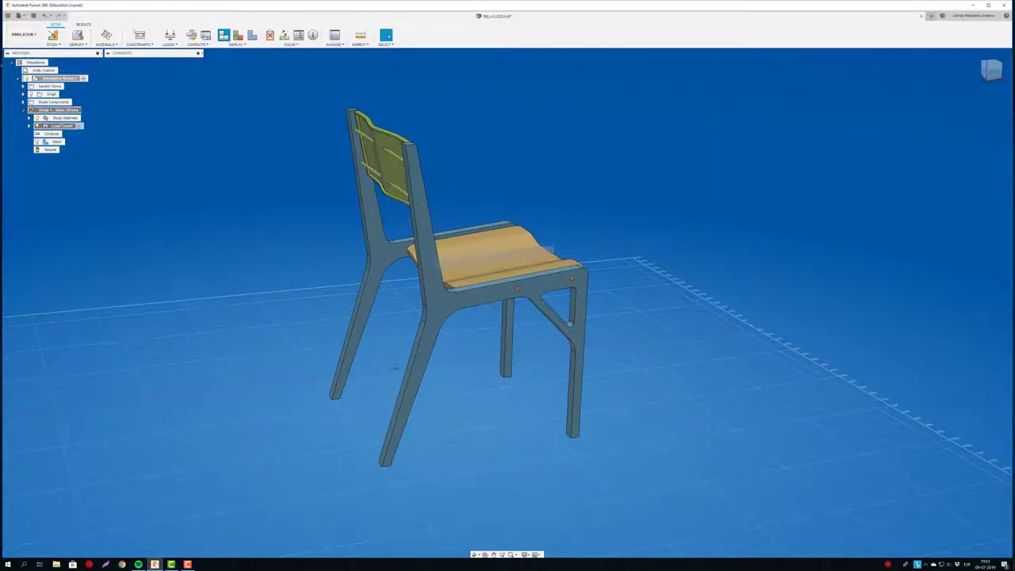
# Add a Fixed structural constraint on the bottom faces of all four chair legs
pyautogui.click(139, 35)
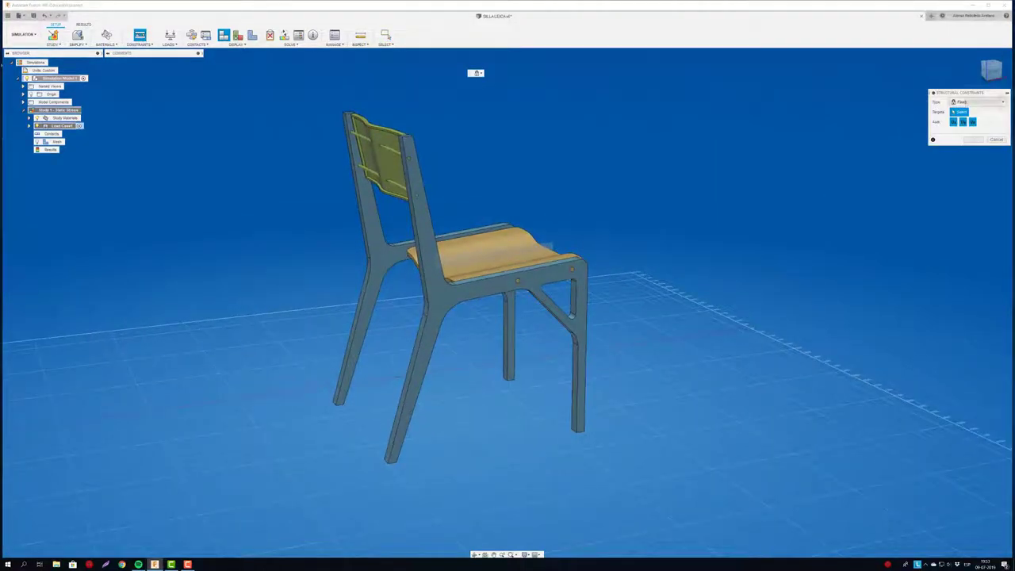
pyautogui.moveTo(960, 93); pyautogui.dragTo(686, 96)
pyautogui.moveTo(603, 238)
pyautogui.keyDown('shift'); pyautogui.mouseDown(button='middle')
pyautogui.moveTo(565, 396)
pyautogui.moveTo(532, 426)
pyautogui.mouseUp(button='middle'); pyautogui.keyUp('shift')
pyautogui.scroll(3, 532, 420)
pyautogui.click(527, 399)
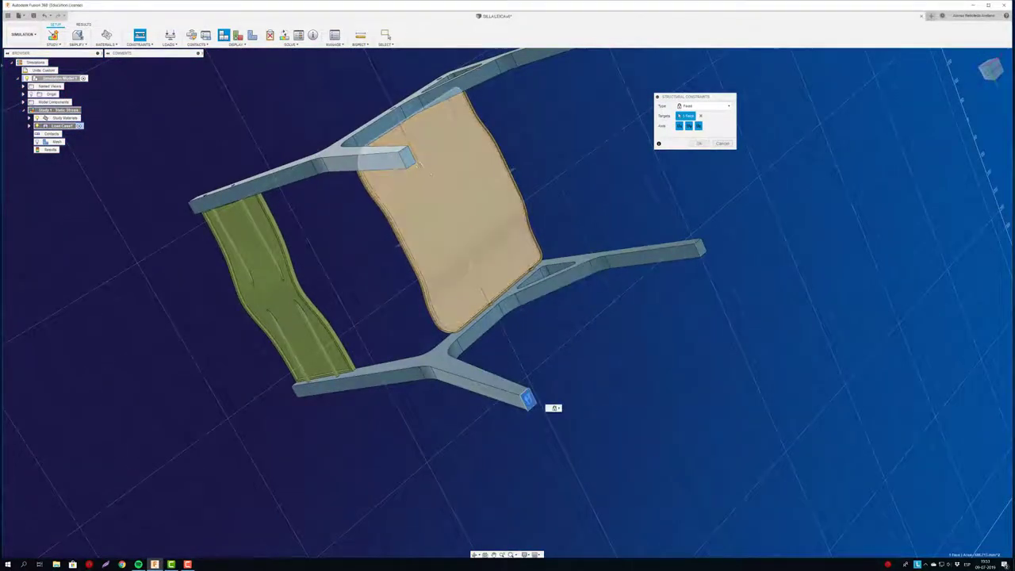
pyautogui.click(407, 159)
pyautogui.keyDown('shift'); pyautogui.moveTo(453, 220); pyautogui.dragTo(454, 220, button='middle'); pyautogui.keyUp('shift')
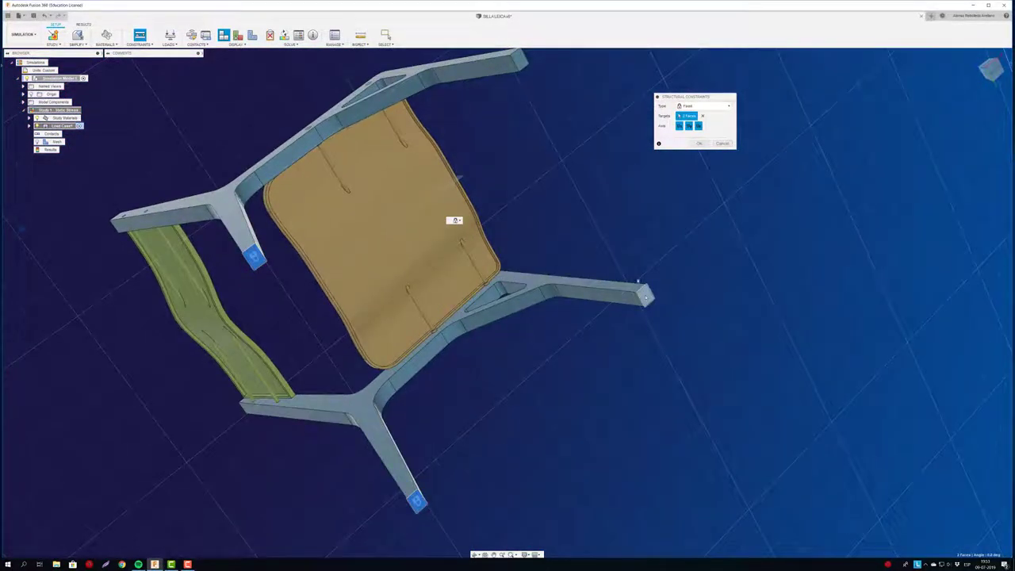
pyautogui.click(644, 295)
pyautogui.moveTo(658, 290)
pyautogui.mouseDown(button='middle')
pyautogui.moveTo(596, 197)
pyautogui.moveTo(615, 192)
pyautogui.moveTo(645, 235)
pyautogui.mouseUp(button='middle')
pyautogui.press('Return')
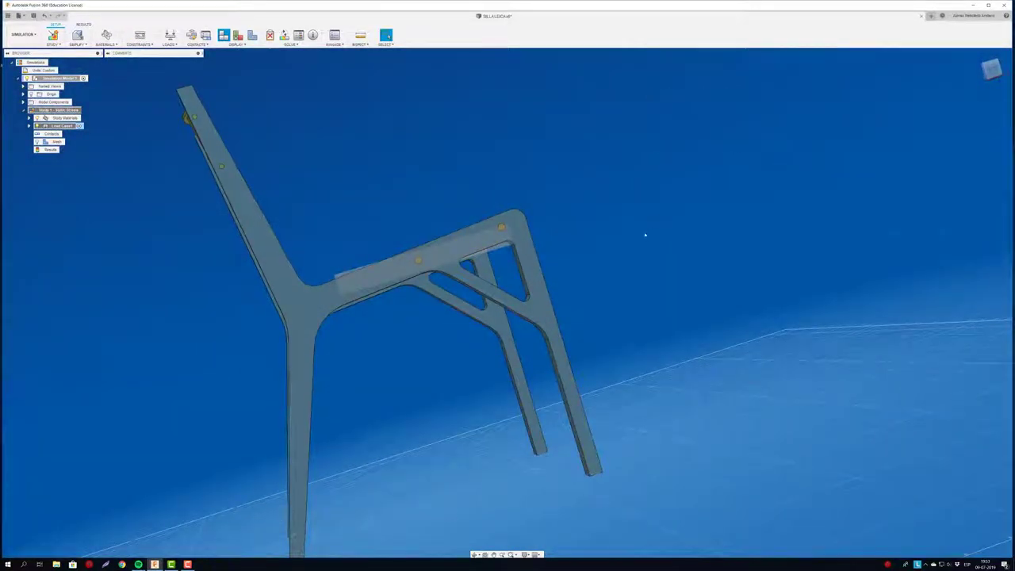
pyautogui.keyDown('shift'); pyautogui.moveTo(645, 235); pyautogui.dragTo(230, 64, button='middle'); pyautogui.keyUp('shift')
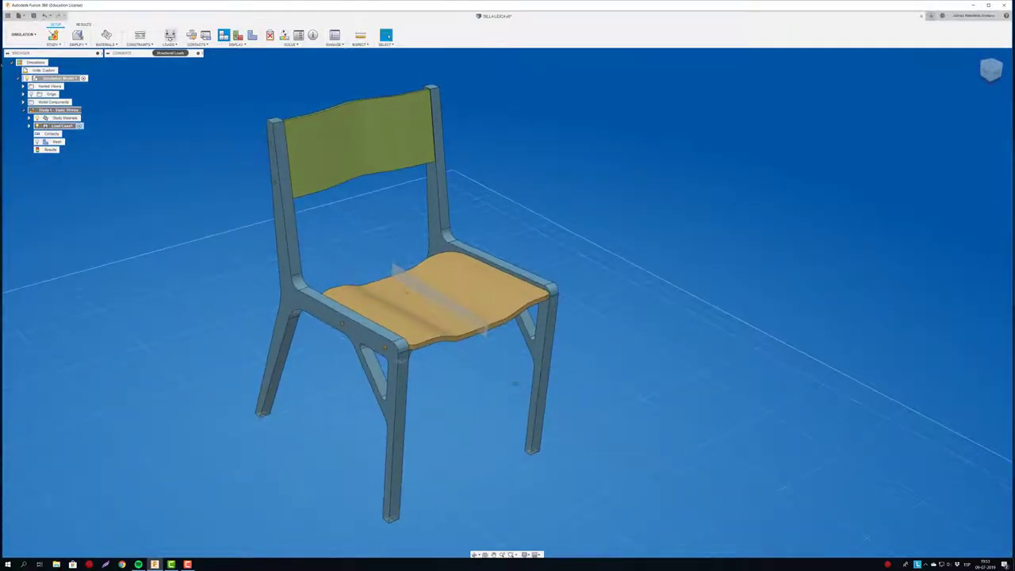
# Apply a downward force to an 88 mm-radius circular patch near the seat's right rear
pyautogui.click(170, 35)
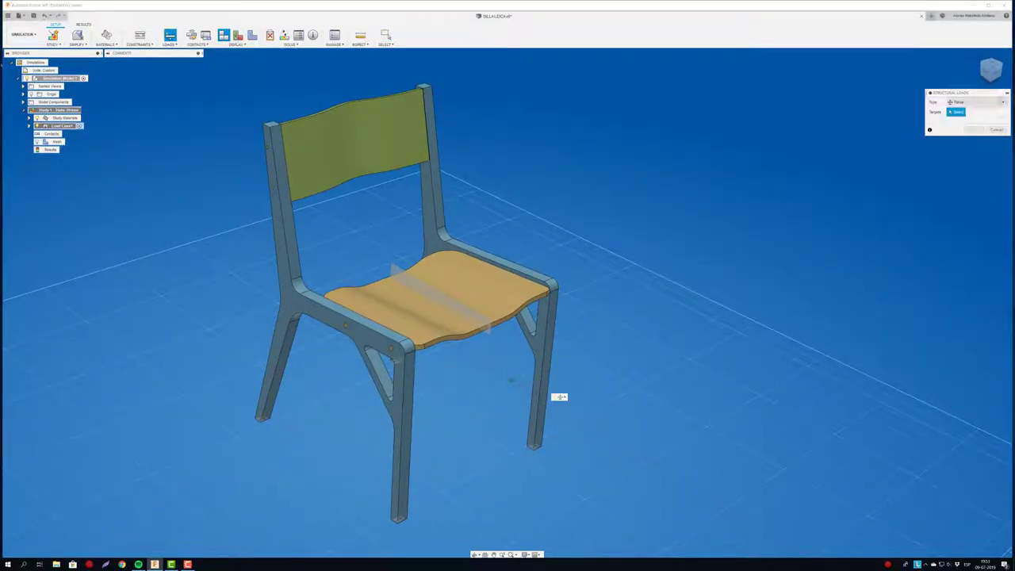
pyautogui.moveTo(960, 93); pyautogui.dragTo(617, 88)
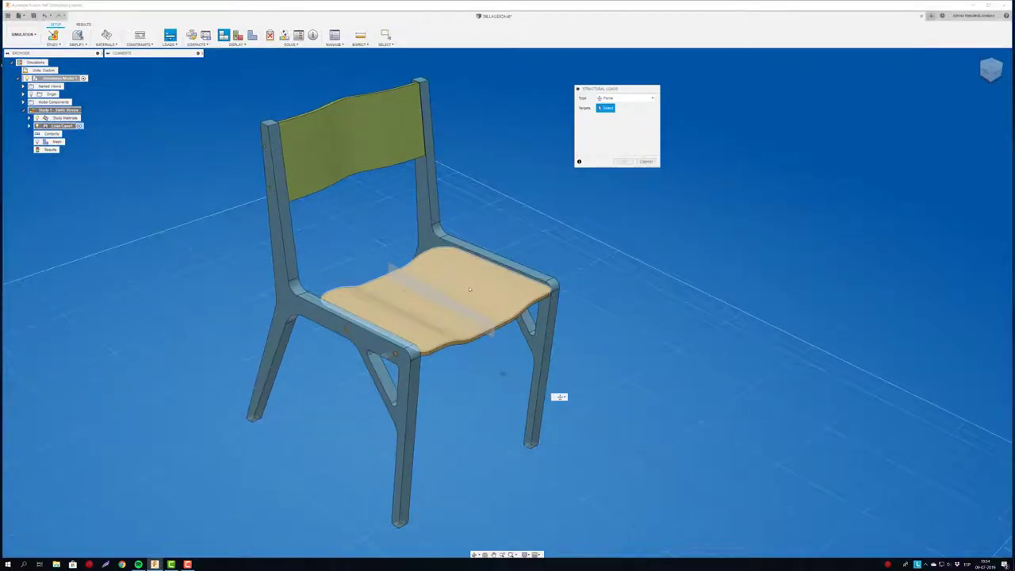
pyautogui.click(491, 321)
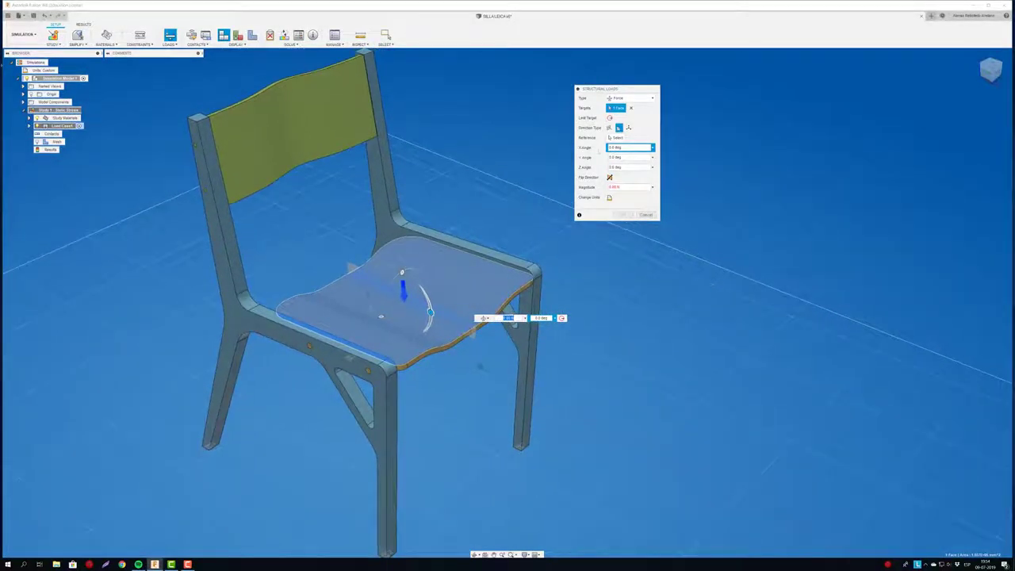
pyautogui.click(610, 117)
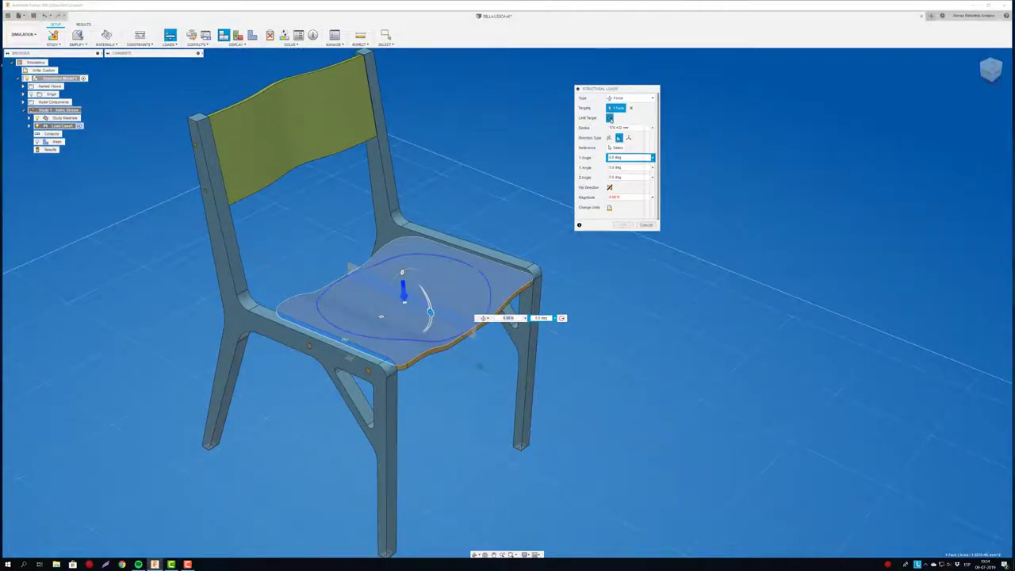
pyautogui.moveTo(349, 340); pyautogui.dragTo(376, 318)
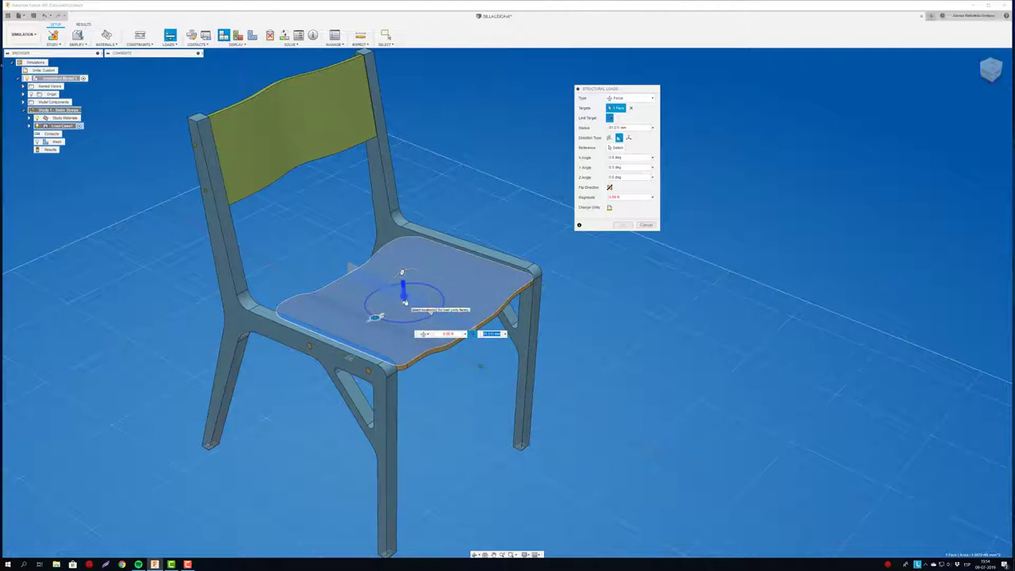
pyautogui.moveTo(405, 305); pyautogui.dragTo(498, 276)
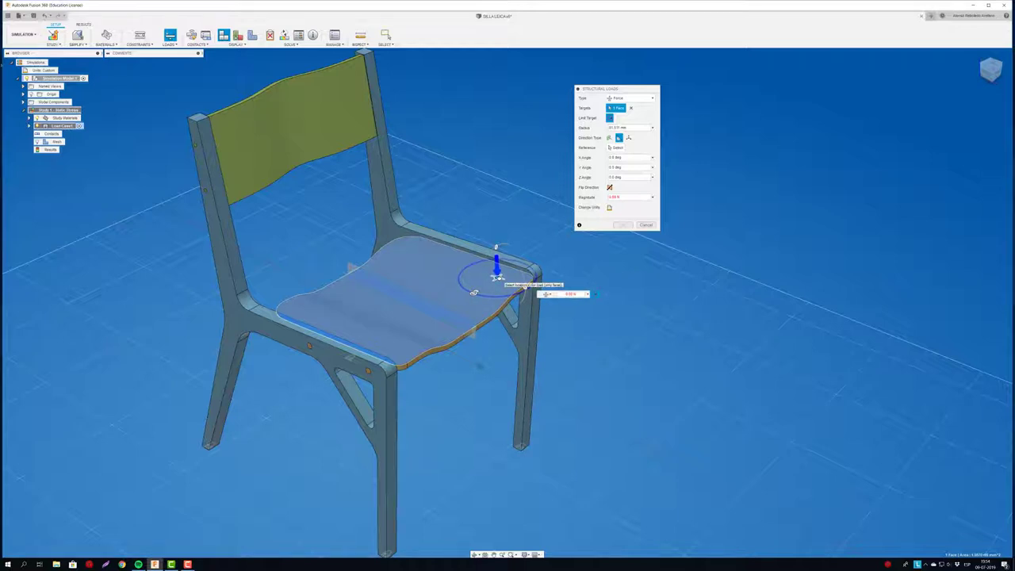
pyautogui.click(473, 293)
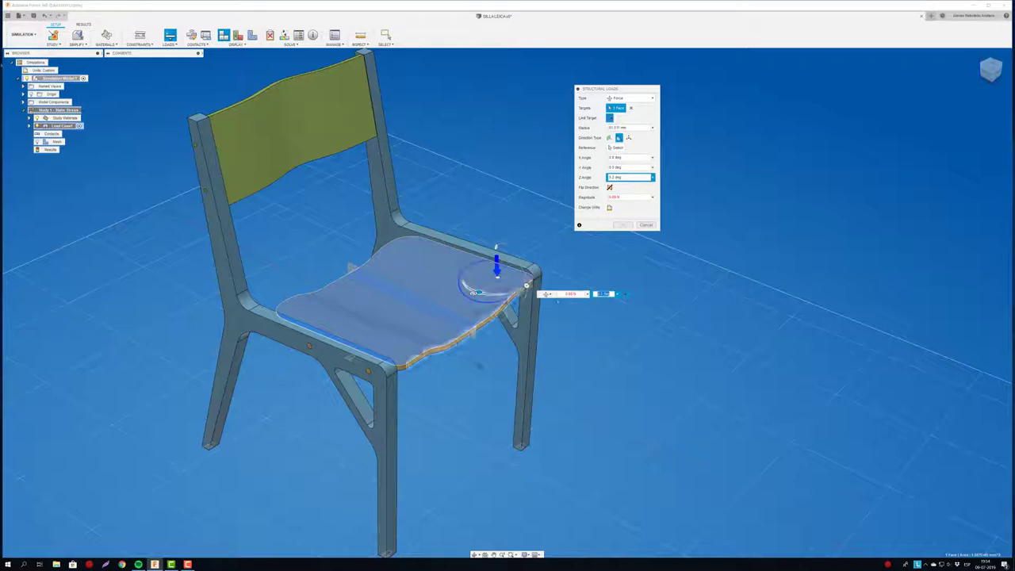
pyautogui.click(571, 295)
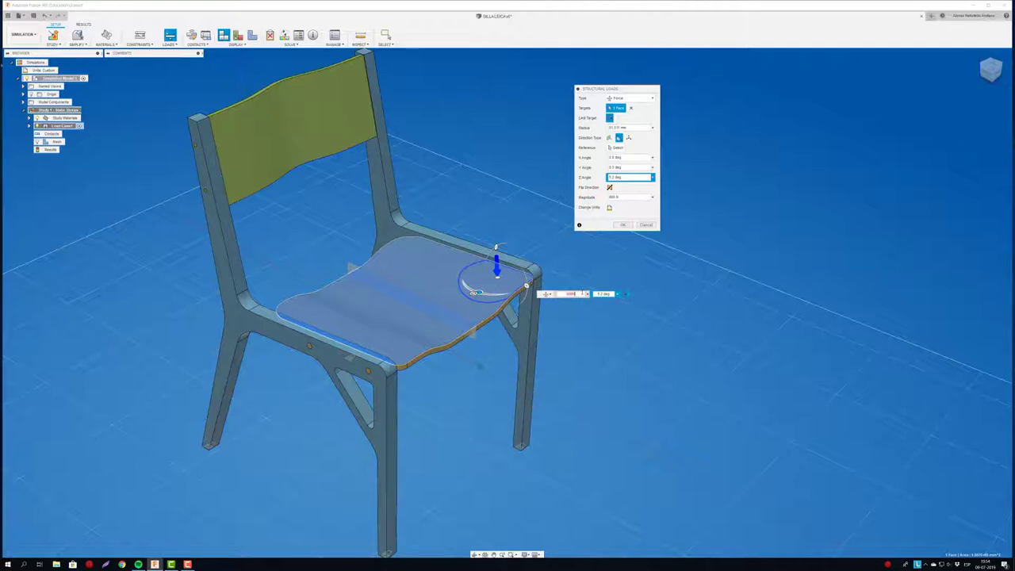
pyautogui.click(623, 224)
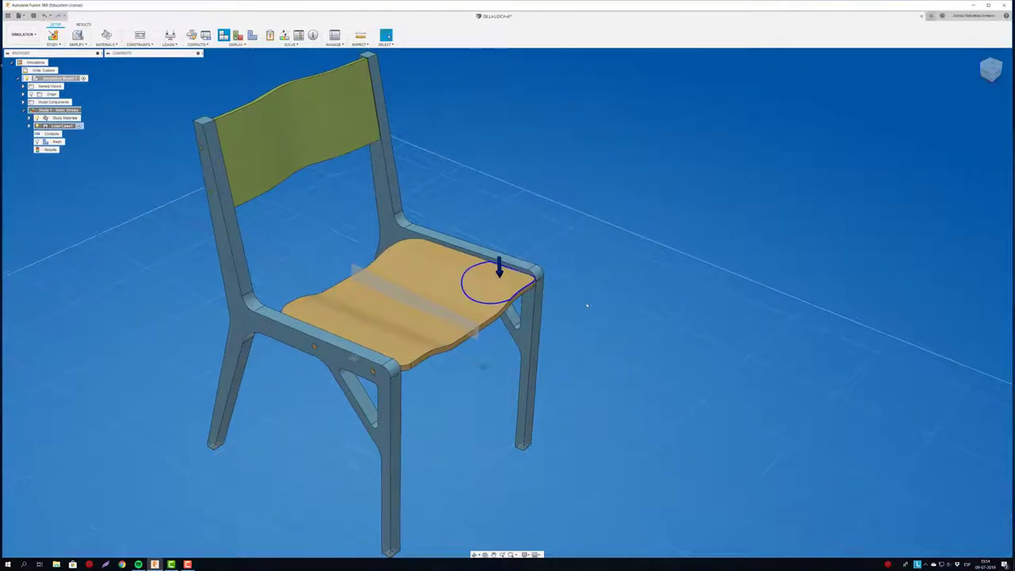
pyautogui.keyDown('shift'); pyautogui.moveTo(587, 304); pyautogui.dragTo(572, 304, button='middle'); pyautogui.keyUp('shift')
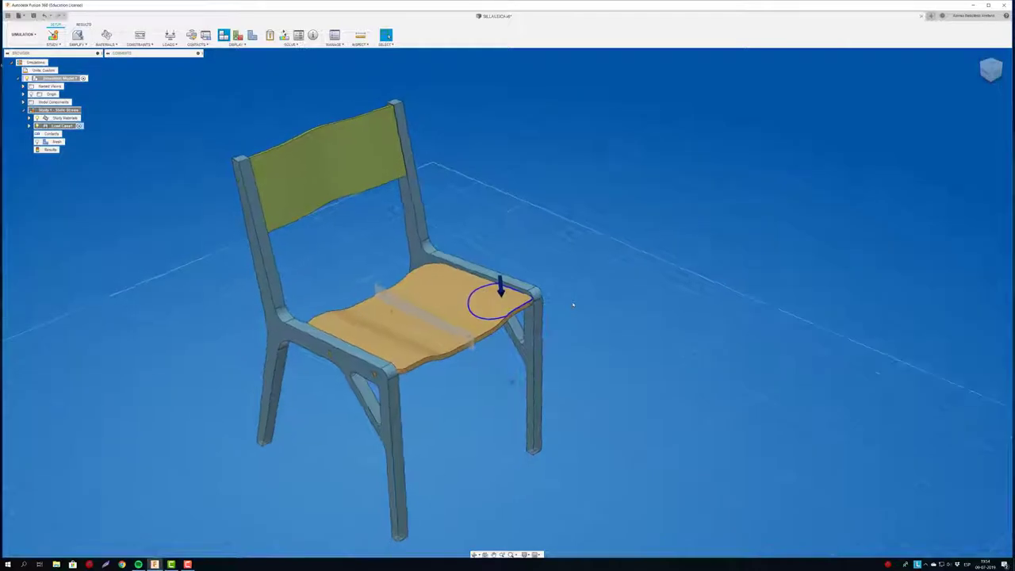
pyautogui.keyDown('shift'); pyautogui.moveTo(573, 304); pyautogui.dragTo(533, 299, button='middle'); pyautogui.keyUp('shift')
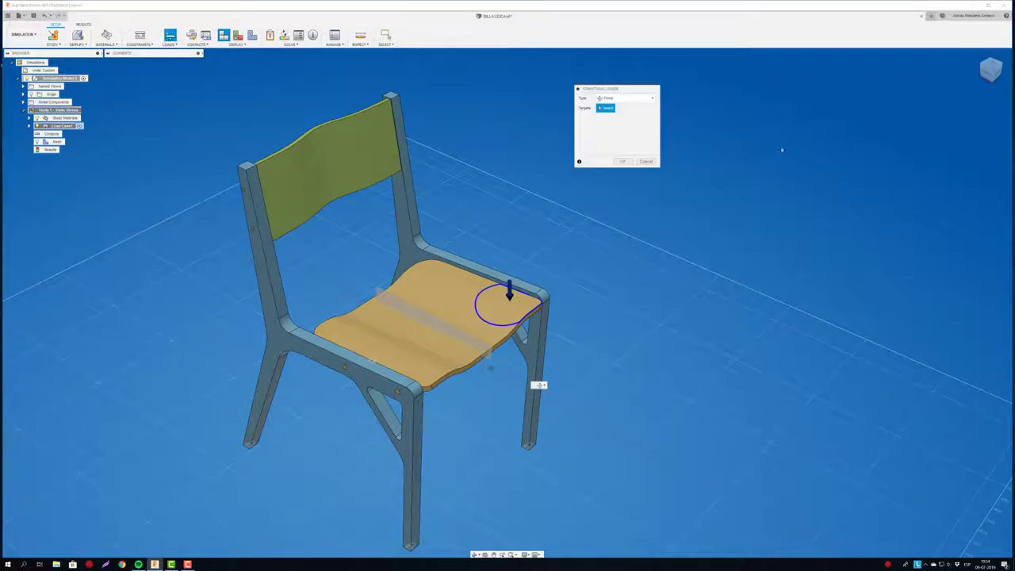
# Target the backrest with a circular-limited force, moved down-left toward the post
pyautogui.click(393, 155)
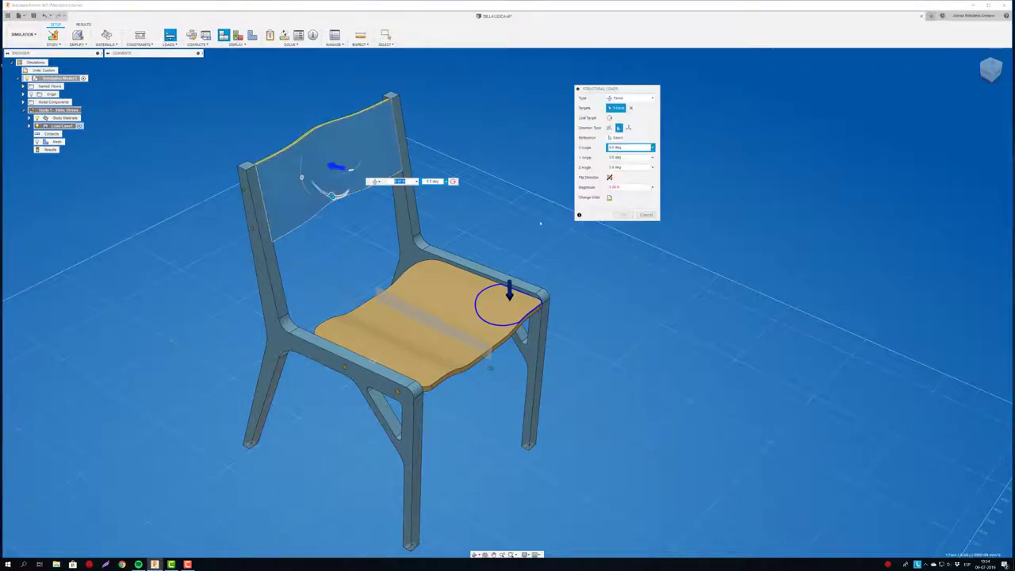
pyautogui.keyDown('shift'); pyautogui.moveTo(394, 154); pyautogui.dragTo(357, 158, button='middle'); pyautogui.keyUp('shift')
pyautogui.click(610, 117)
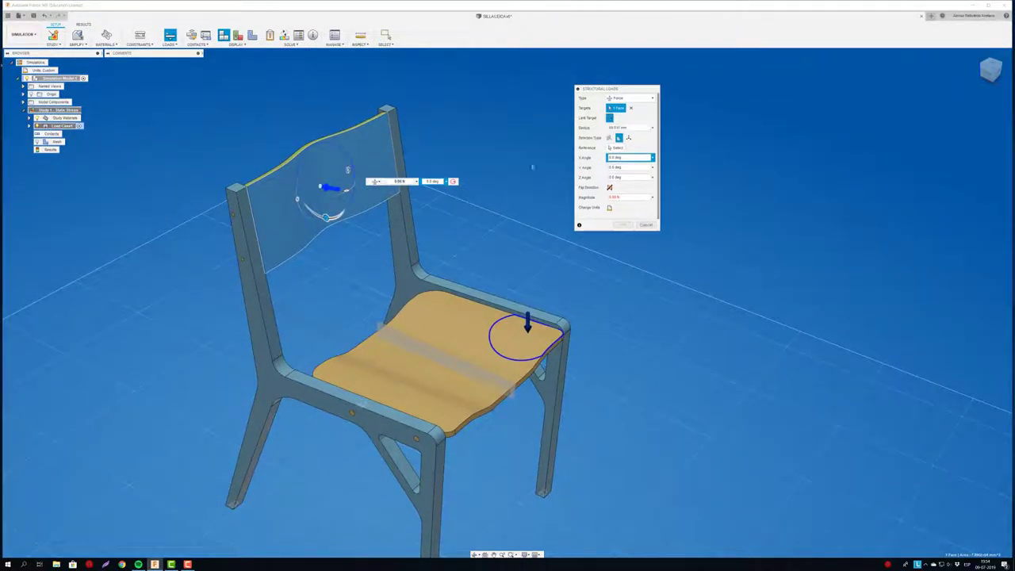
pyautogui.click(331, 188)
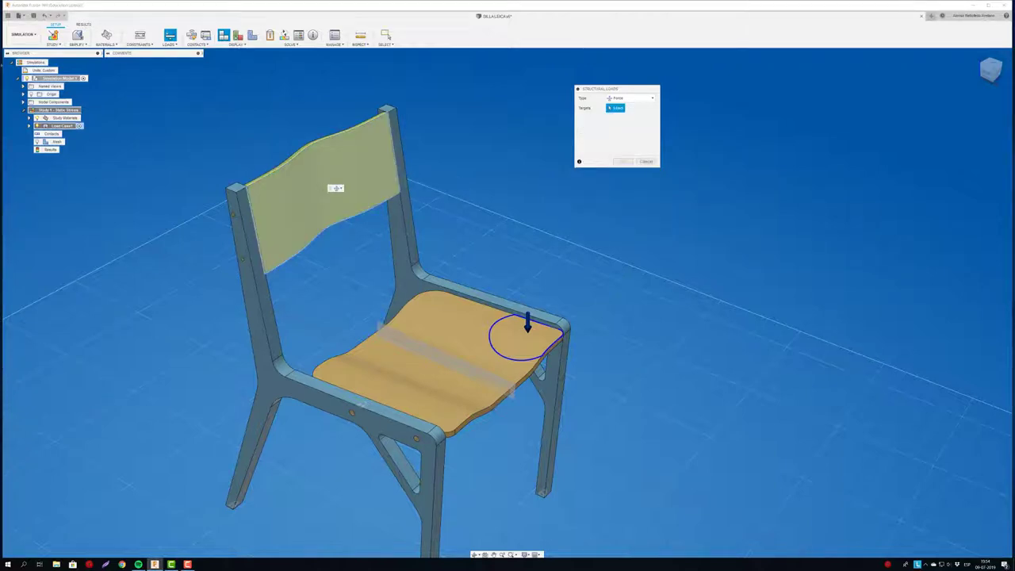
pyautogui.click(336, 188)
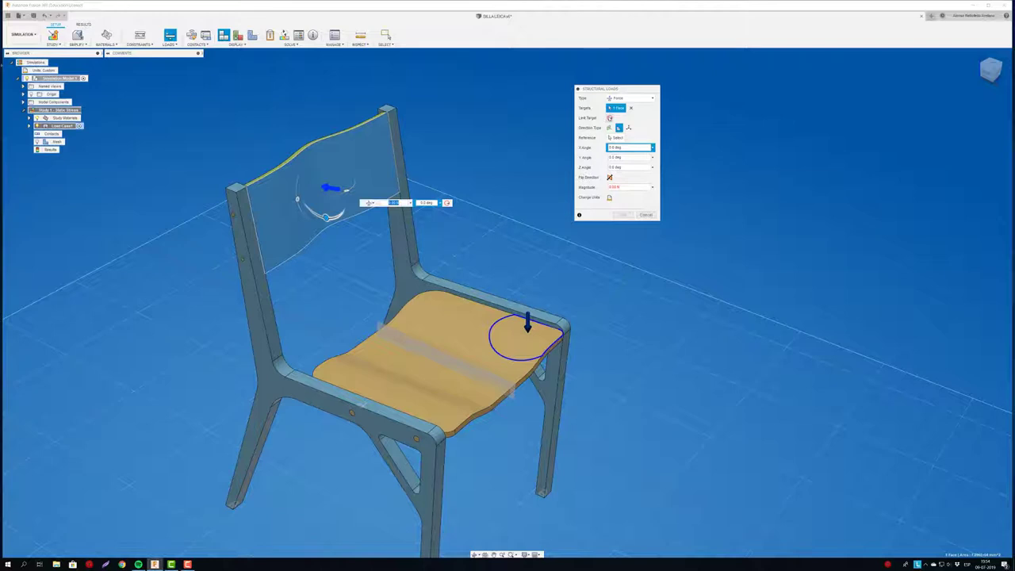
pyautogui.click(609, 118)
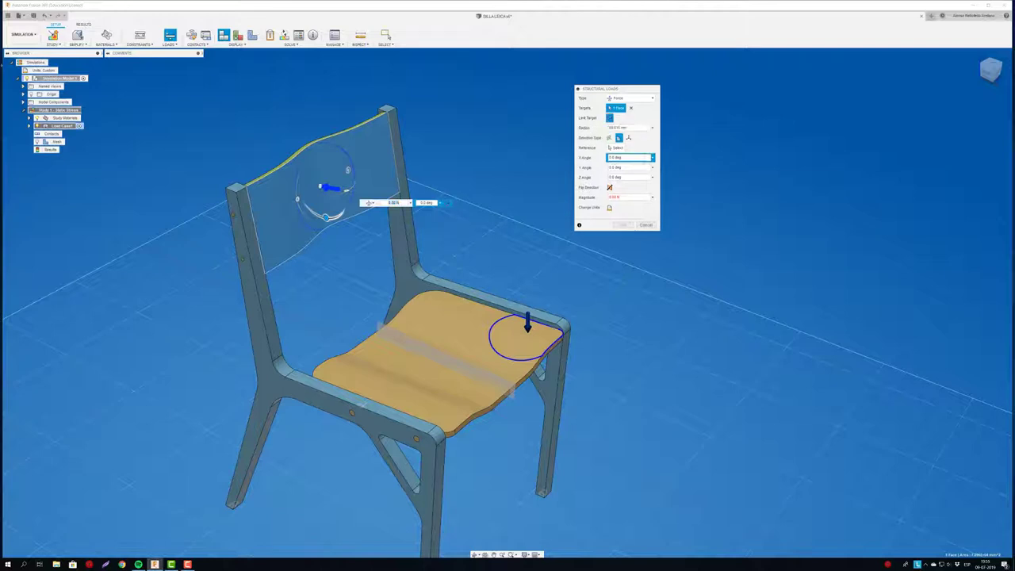
pyautogui.moveTo(318, 187); pyautogui.dragTo(247, 208)
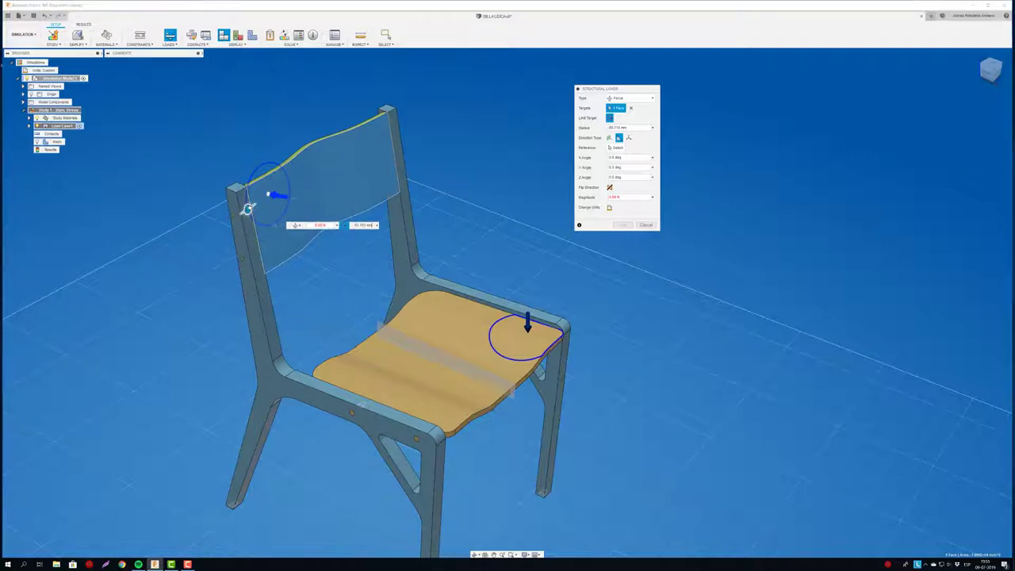
pyautogui.scroll(2, 248, 208)
pyautogui.scroll(2, 246, 208)
pyautogui.scroll(3, 238, 209)
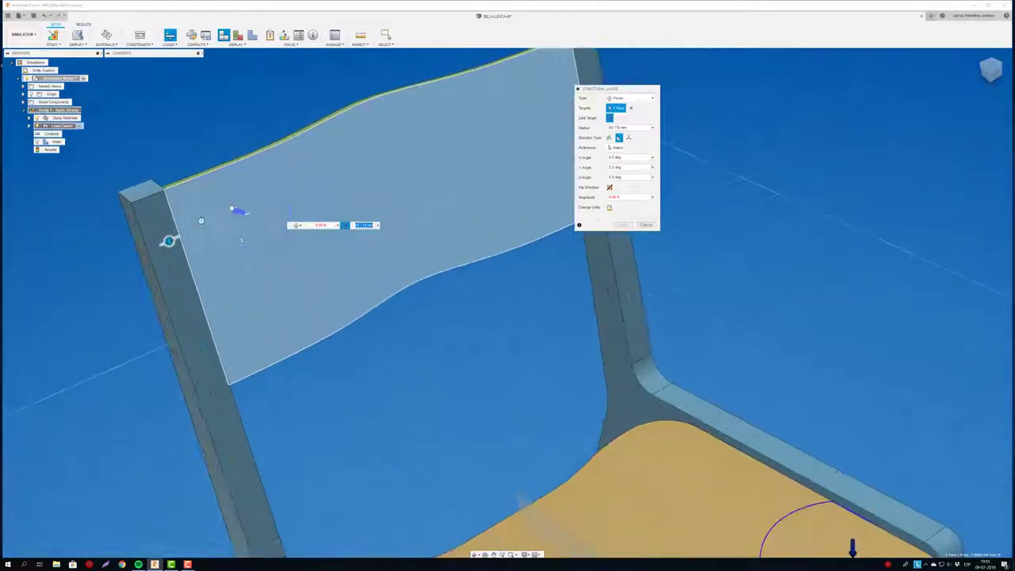
pyautogui.scroll(2, 232, 208)
pyautogui.moveTo(232, 209); pyautogui.dragTo(198, 236)
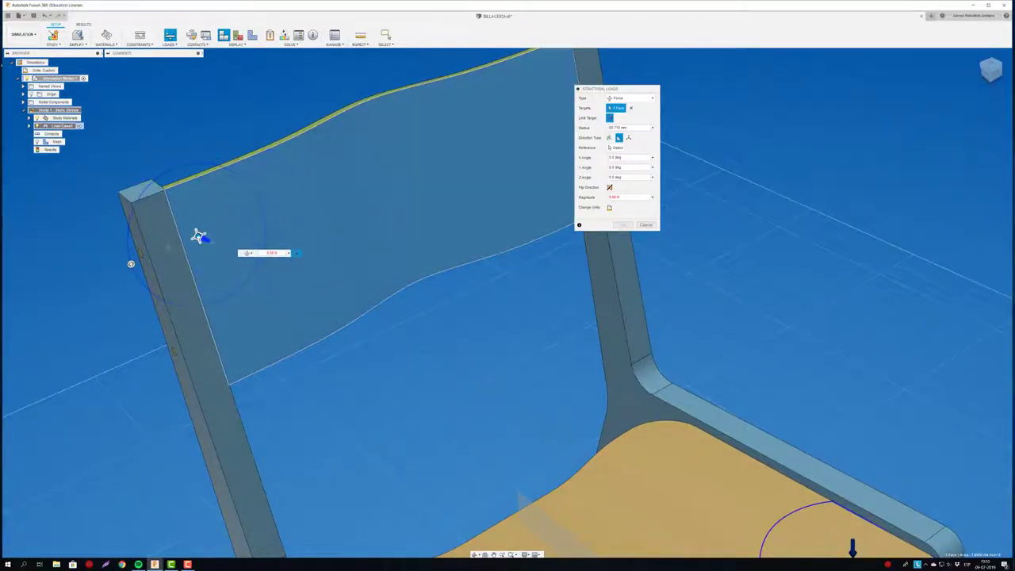
pyautogui.scroll(-3, 548, 284)
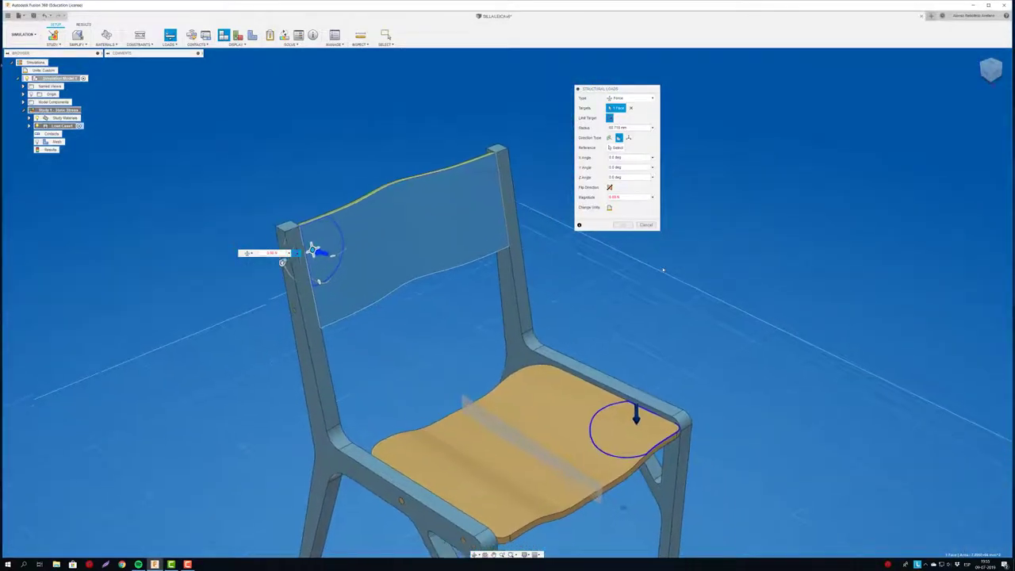
# Angle the backrest force to about -240° Z and -35° X, then commit it
pyautogui.keyDown('shift'); pyautogui.moveTo(668, 275); pyautogui.dragTo(409, 276, button='middle'); pyautogui.keyUp('shift')
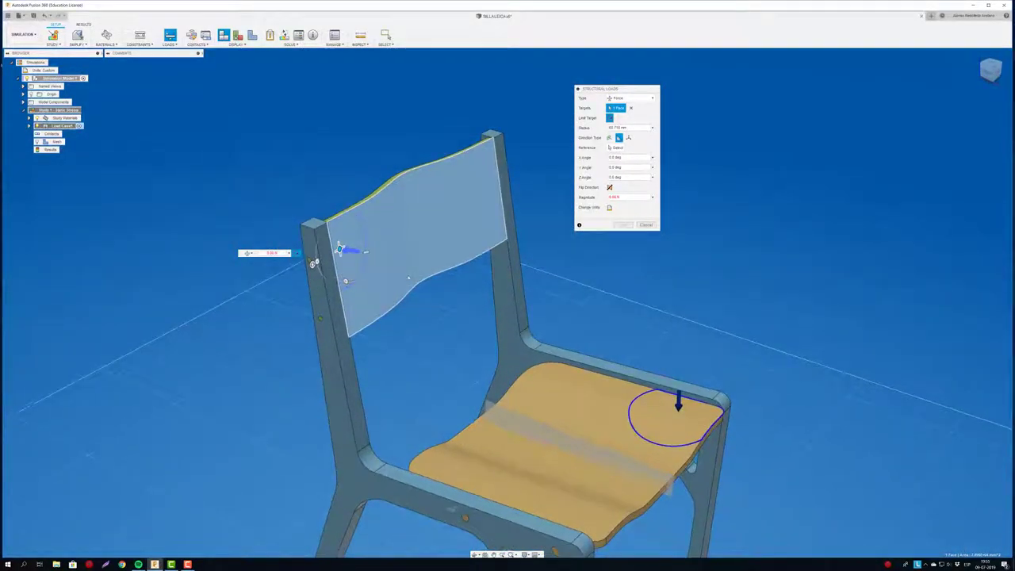
pyautogui.keyDown('shift'); pyautogui.moveTo(409, 276); pyautogui.dragTo(419, 295, button='middle'); pyautogui.keyUp('shift')
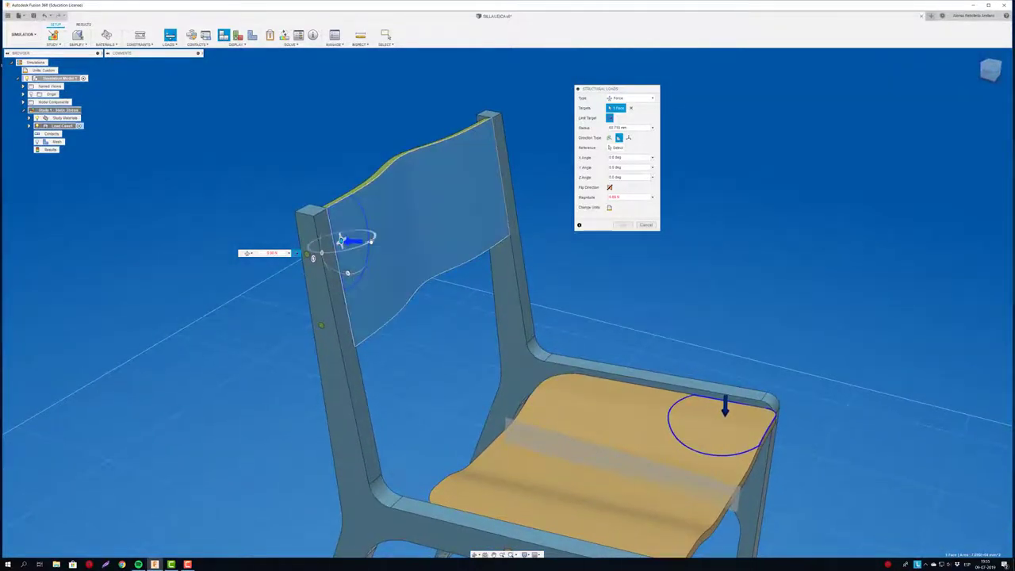
pyautogui.moveTo(371, 244); pyautogui.dragTo(356, 256)
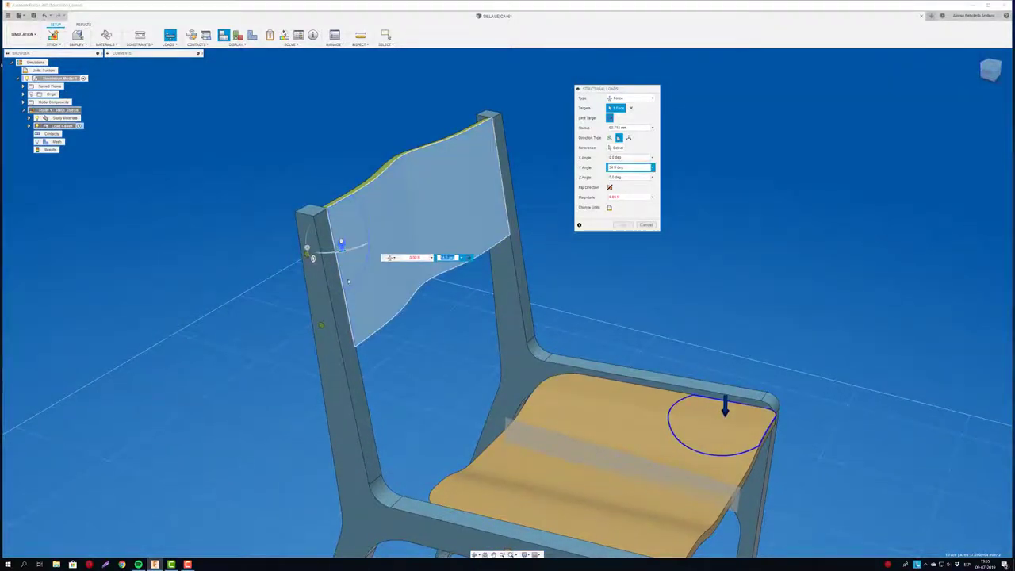
pyautogui.keyDown('shift'); pyautogui.moveTo(345, 261); pyautogui.dragTo(334, 258, button='middle'); pyautogui.keyUp('shift')
pyautogui.moveTo(334, 259); pyautogui.dragTo(378, 269)
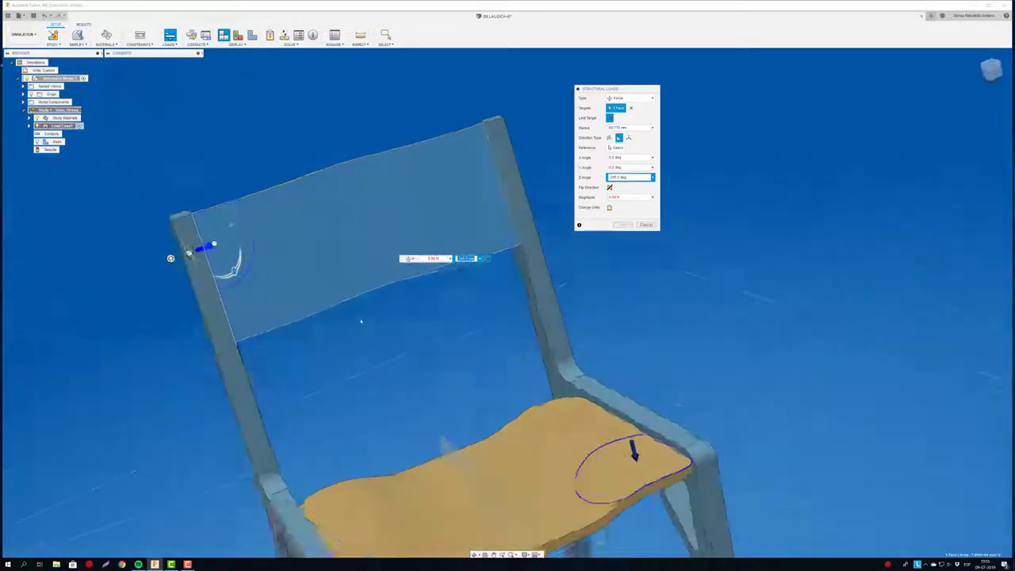
pyautogui.keyDown('shift'); pyautogui.moveTo(332, 259); pyautogui.dragTo(265, 274, button='middle'); pyautogui.keyUp('shift')
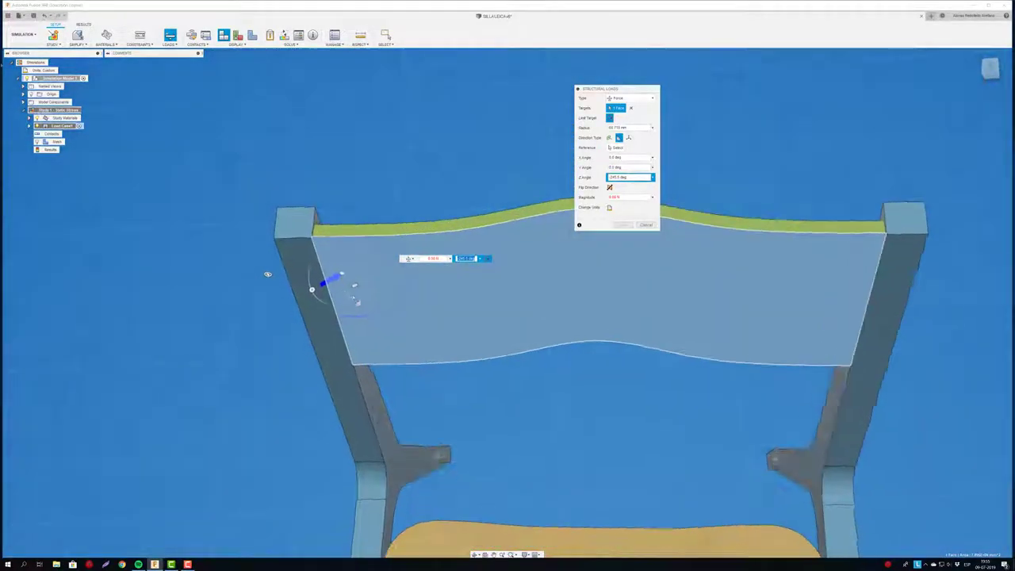
pyautogui.moveTo(353, 258); pyautogui.dragTo(367, 255)
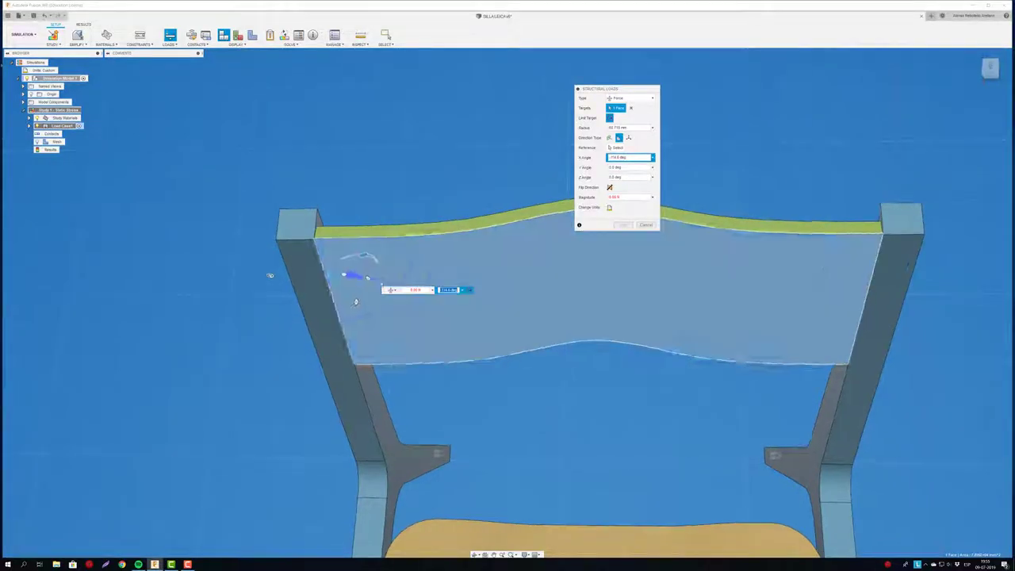
pyautogui.keyDown('shift'); pyautogui.moveTo(268, 273); pyautogui.dragTo(408, 386, button='middle'); pyautogui.keyUp('shift')
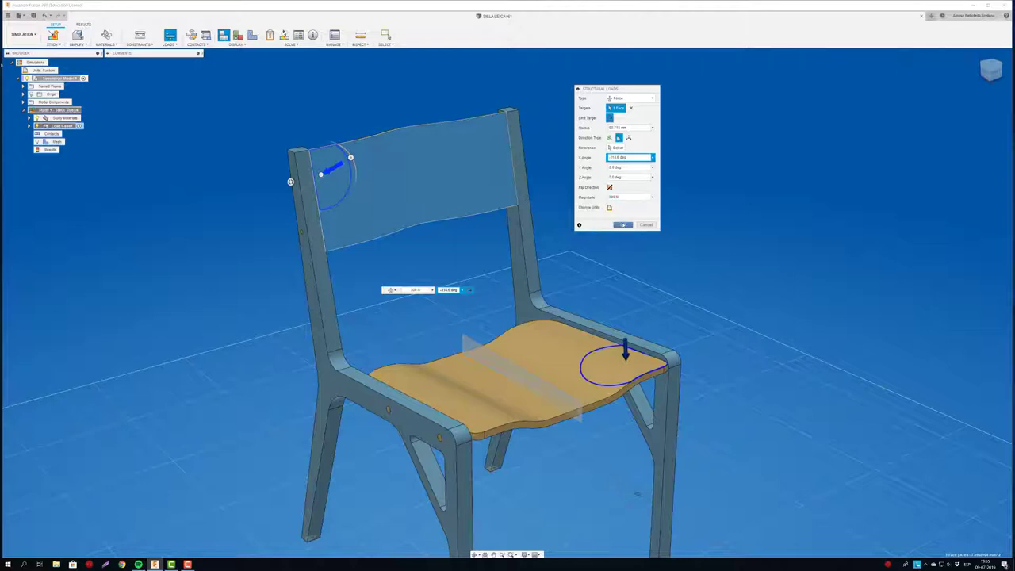
pyautogui.click(623, 225)
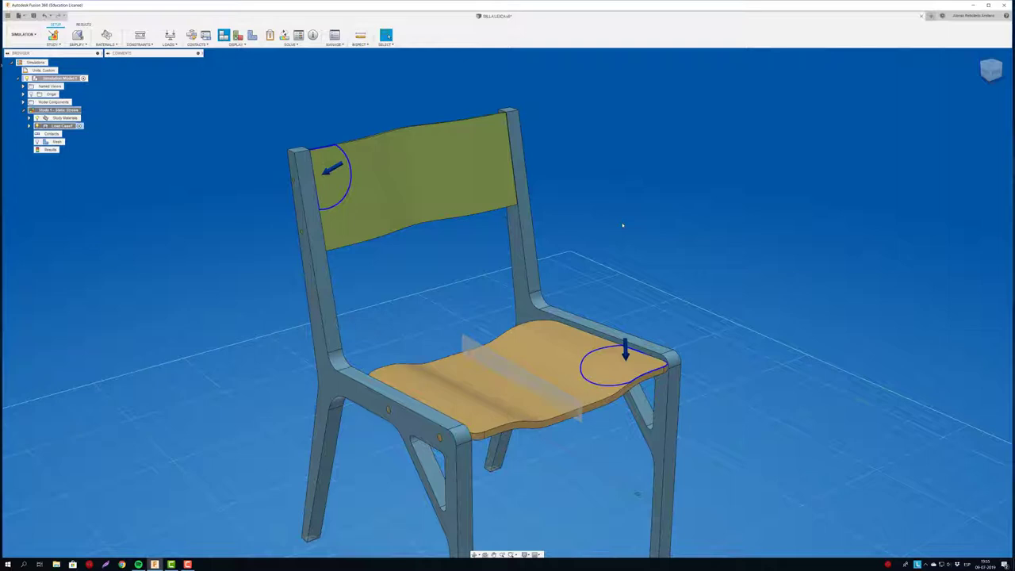
# Compute the mesh now and orbit to inspect it from the side and above the seat
pyautogui.scroll(-3, 623, 226)
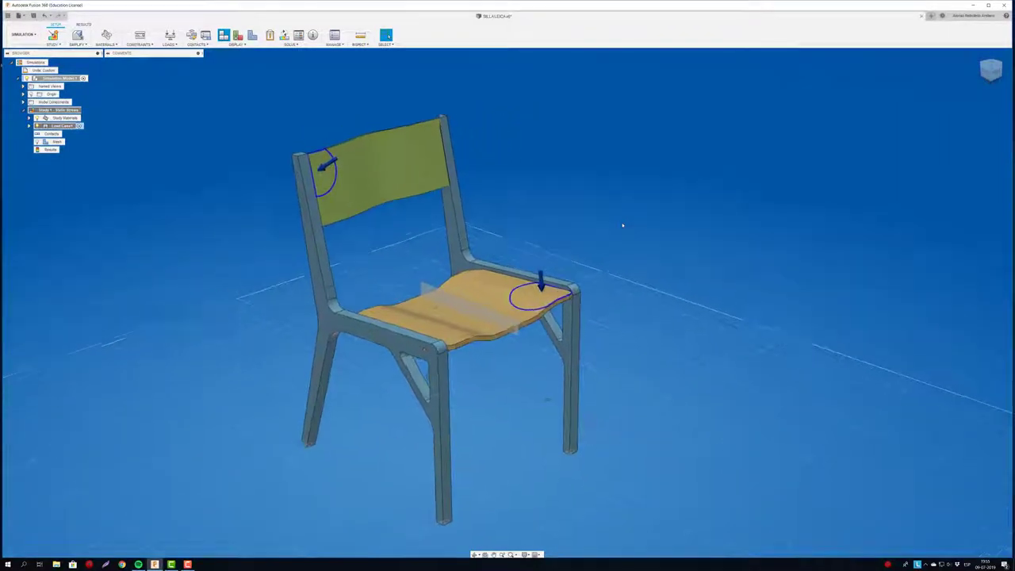
pyautogui.scroll(1, 623, 226)
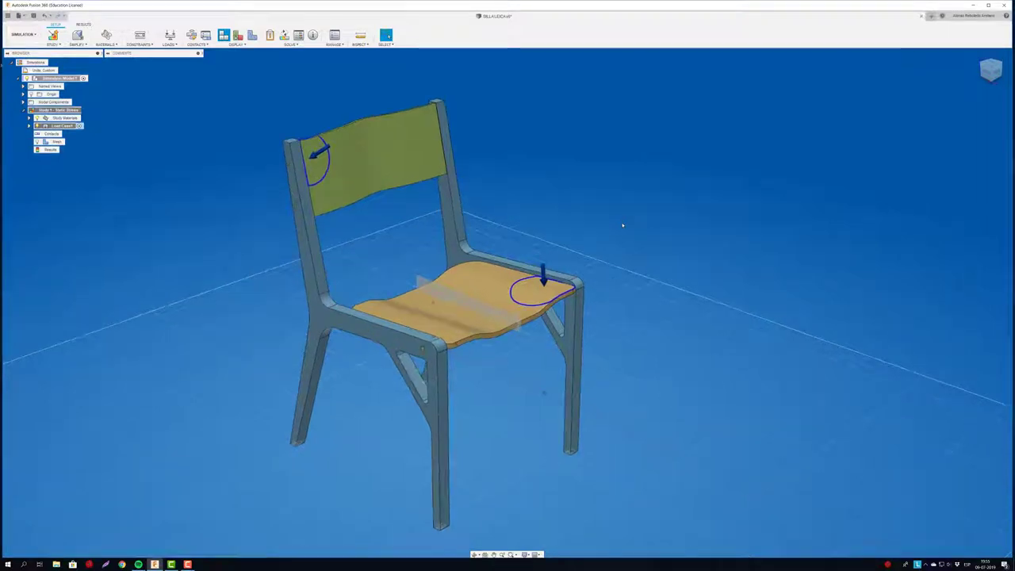
pyautogui.scroll(1, 622, 227)
pyautogui.keyDown('shift'); pyautogui.moveTo(623, 227); pyautogui.dragTo(293, 80, button='middle'); pyautogui.keyUp('shift')
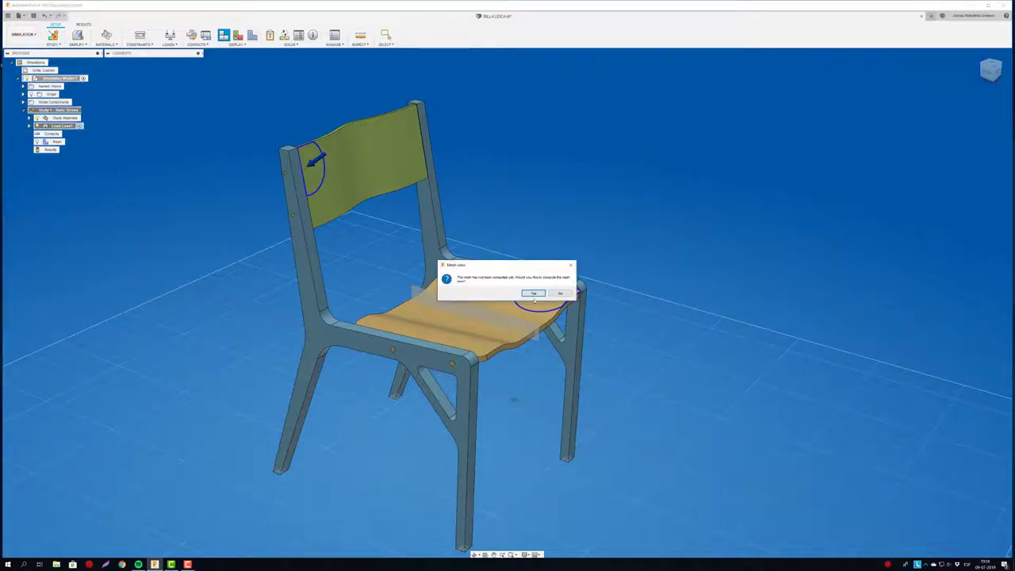
pyautogui.click(533, 293)
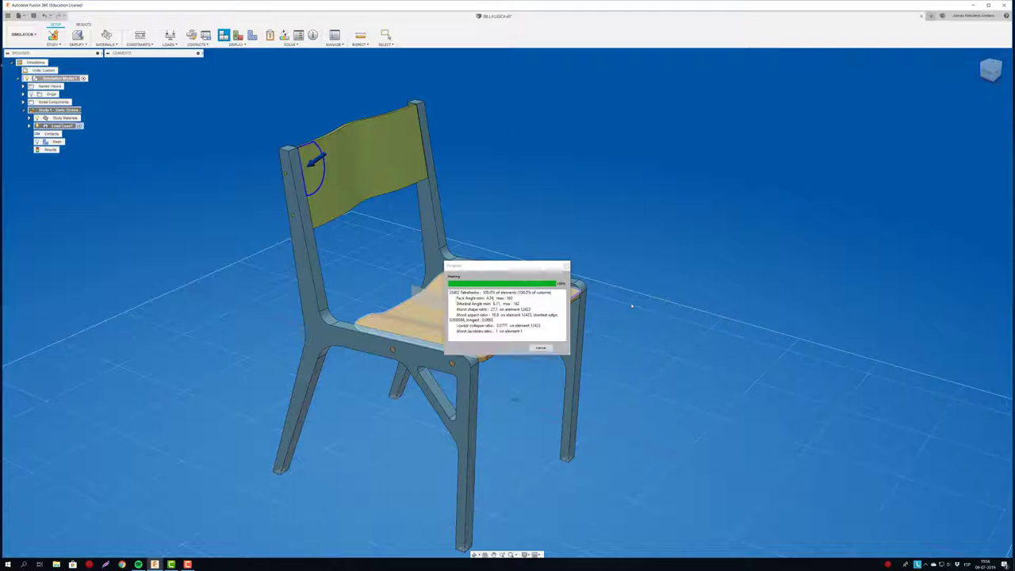
pyautogui.scroll(3, 632, 306)
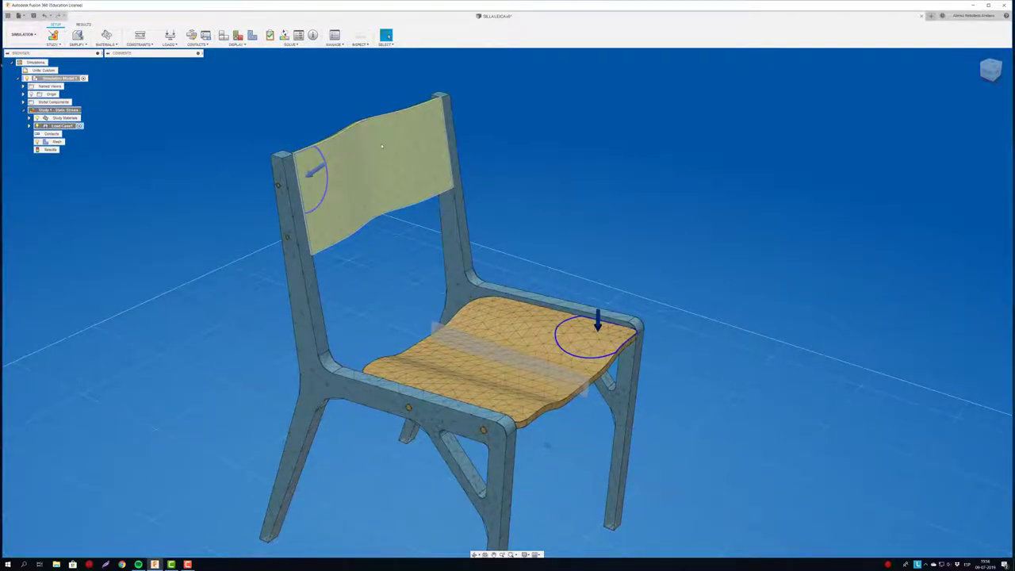
pyautogui.keyDown('shift'); pyautogui.moveTo(632, 307); pyautogui.dragTo(205, 272, button='middle'); pyautogui.keyUp('shift')
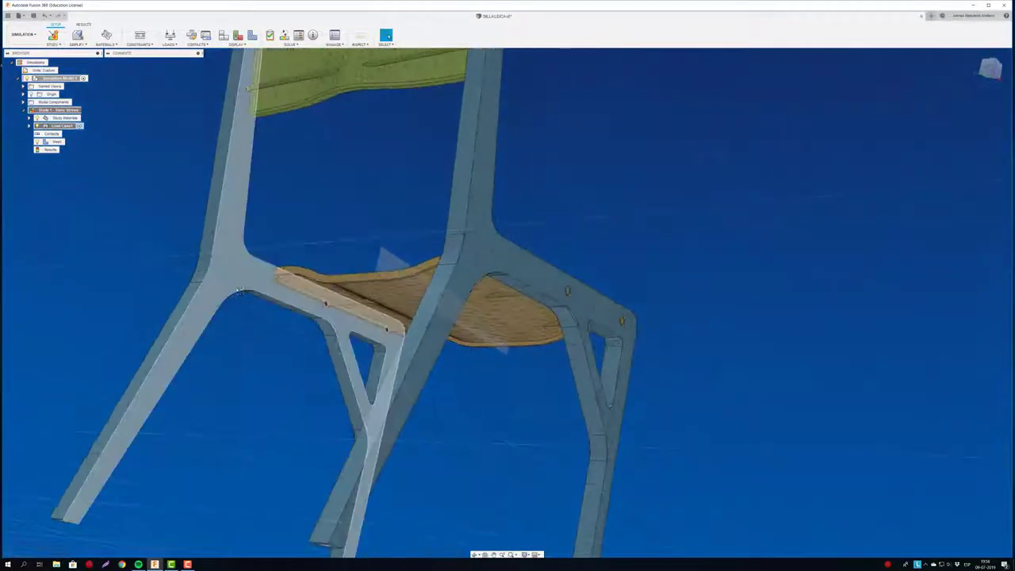
pyautogui.keyDown('shift'); pyautogui.moveTo(488, 365); pyautogui.dragTo(625, 296, button='middle'); pyautogui.keyUp('shift')
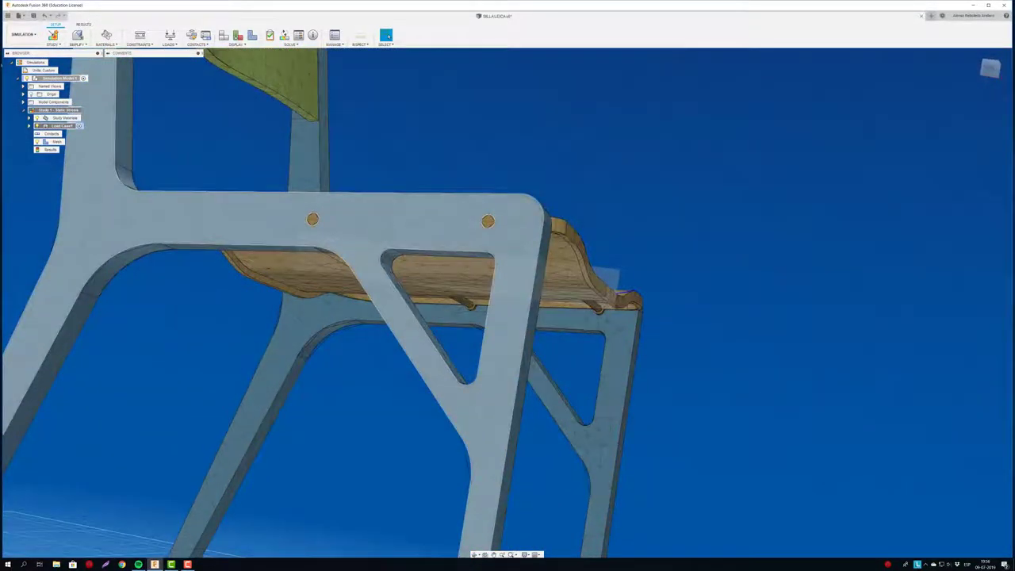
pyautogui.moveTo(625, 297)
pyautogui.keyDown('shift'); pyautogui.mouseDown(button='middle')
pyautogui.moveTo(460, 526)
pyautogui.moveTo(476, 508)
pyautogui.moveTo(104, 216)
pyautogui.moveTo(68, 140)
pyautogui.mouseUp(button='middle'); pyautogui.keyUp('shift')
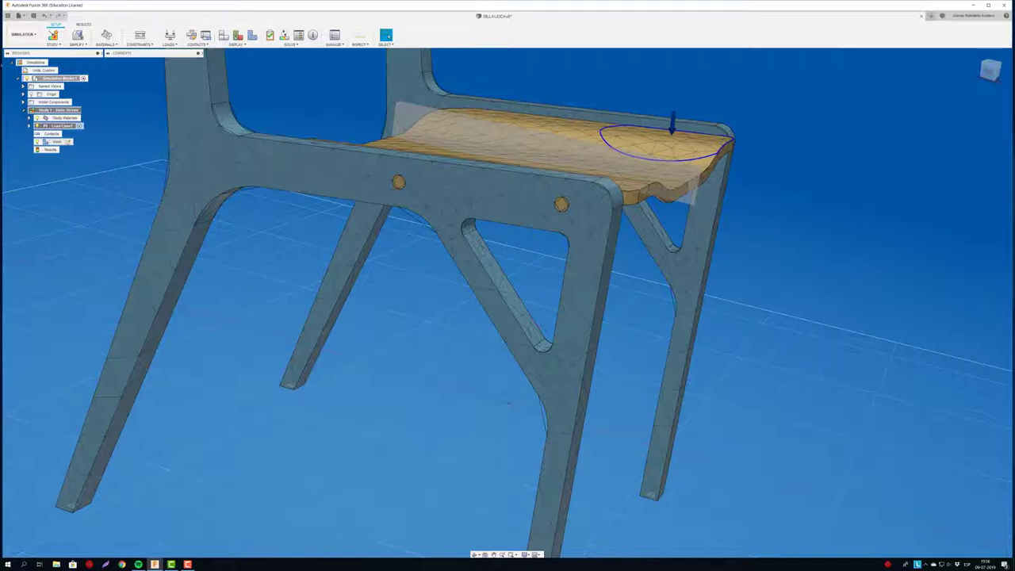
# Lower the model-based mesh size, accept the fine-mesh warning, regenerate and inspect the mesh
pyautogui.doubleClick(57, 142)
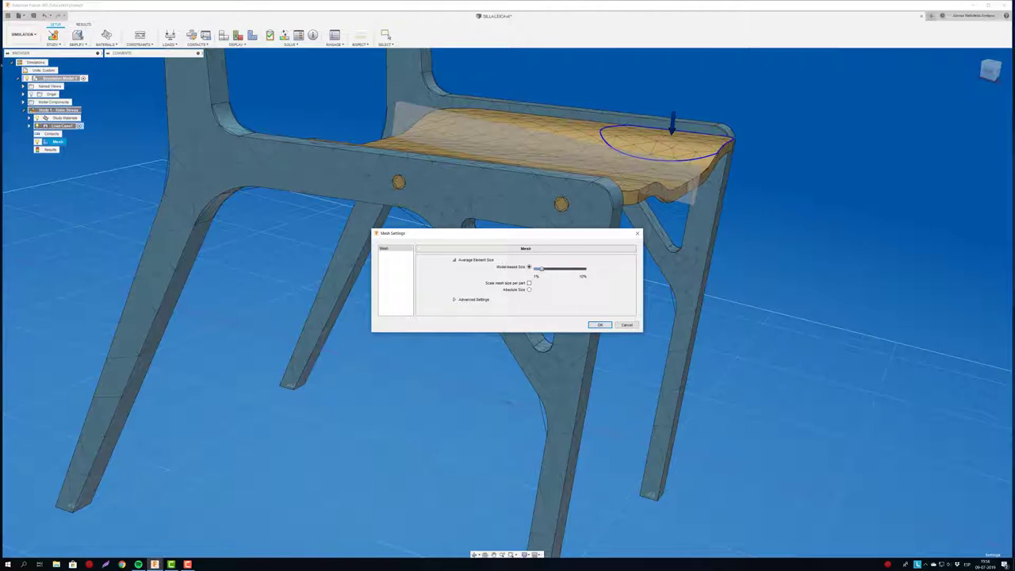
pyautogui.click(600, 326)
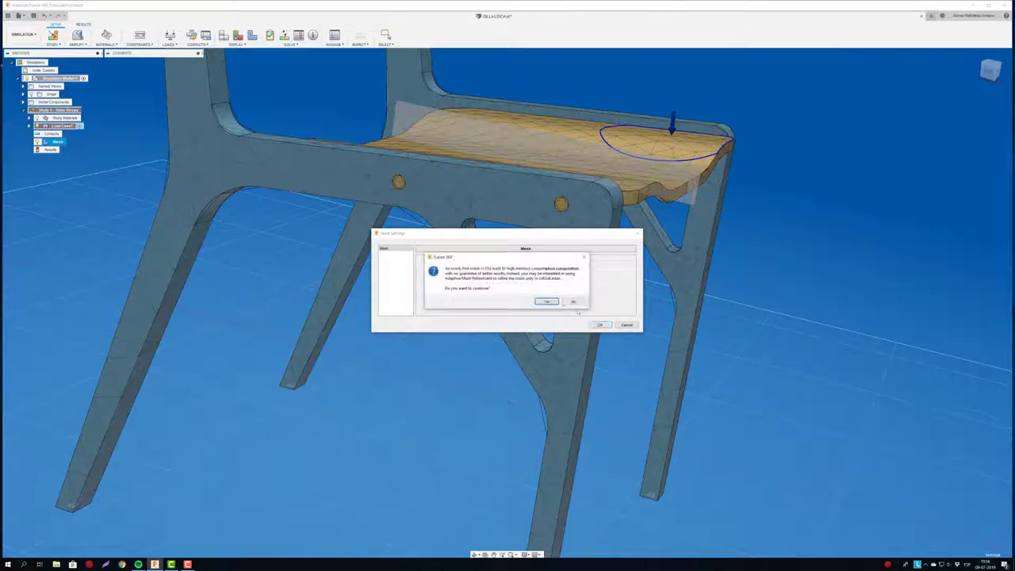
pyautogui.click(546, 303)
pyautogui.rightClick(61, 142)
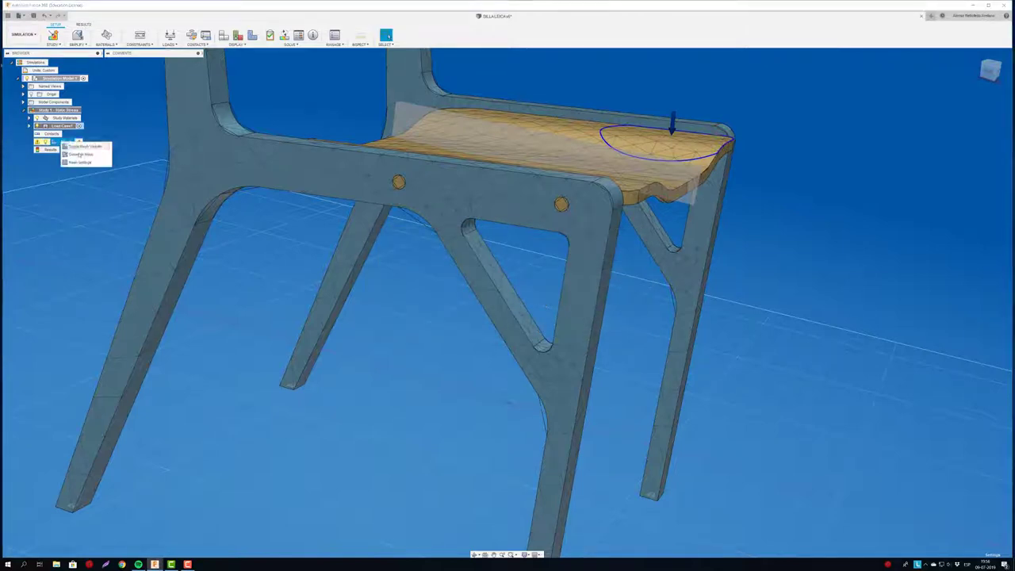
pyautogui.click(79, 147)
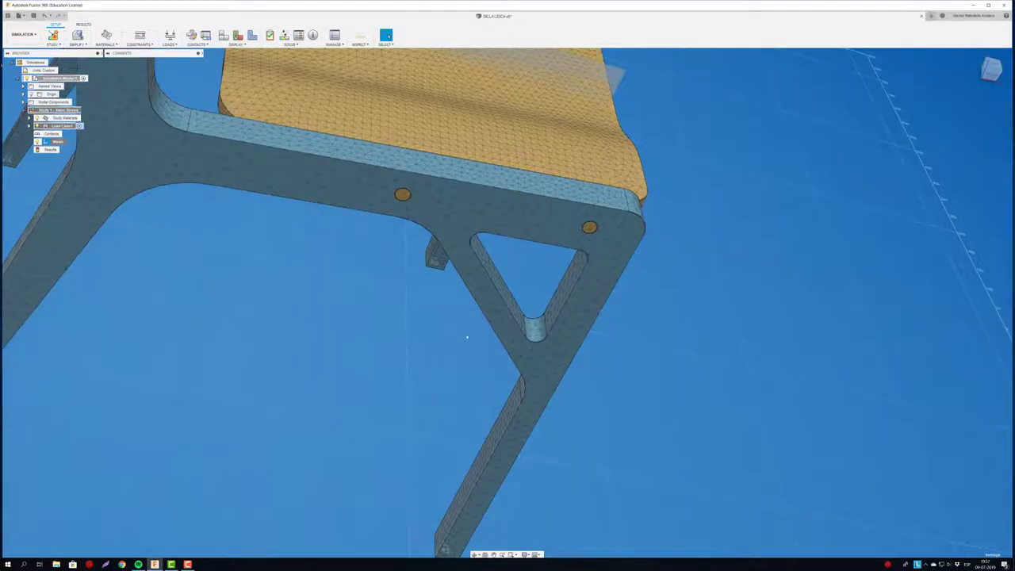
pyautogui.moveTo(467, 338)
pyautogui.keyDown('shift'); pyautogui.mouseDown(button='middle')
pyautogui.moveTo(510, 459)
pyautogui.moveTo(445, 395)
pyautogui.mouseUp(button='middle'); pyautogui.keyUp('shift')
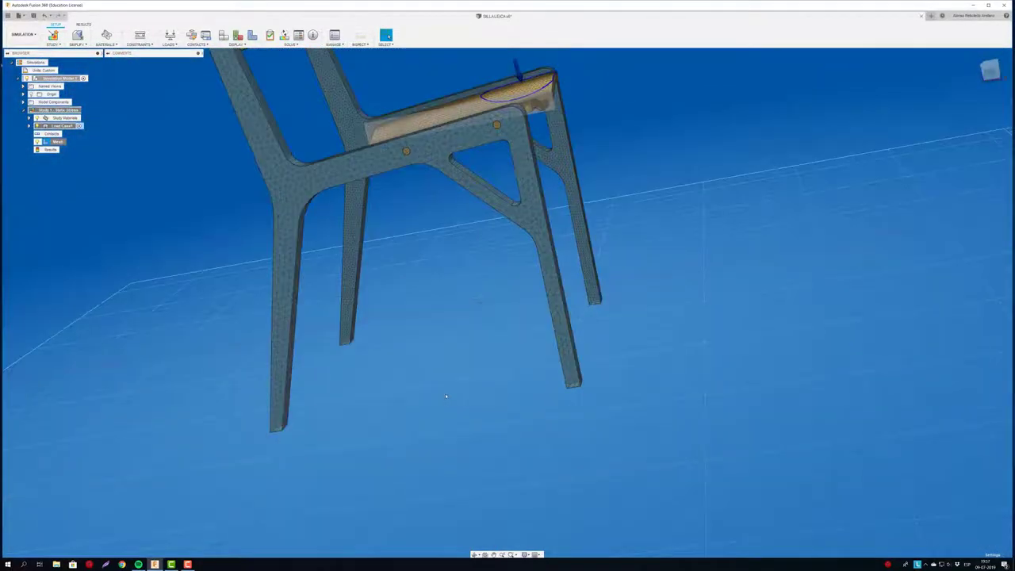
pyautogui.scroll(5, 445, 393)
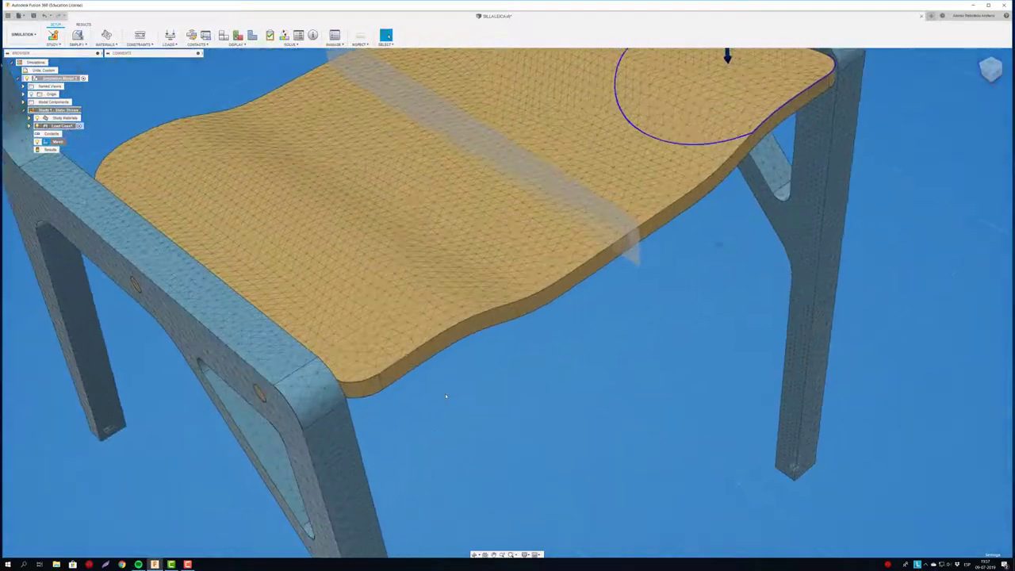
pyautogui.scroll(-5, 445, 393)
pyautogui.moveTo(445, 393)
pyautogui.keyDown('shift'); pyautogui.mouseDown(button='middle')
pyautogui.moveTo(449, 370)
pyautogui.moveTo(234, 254)
pyautogui.mouseUp(button='middle'); pyautogui.keyUp('shift')
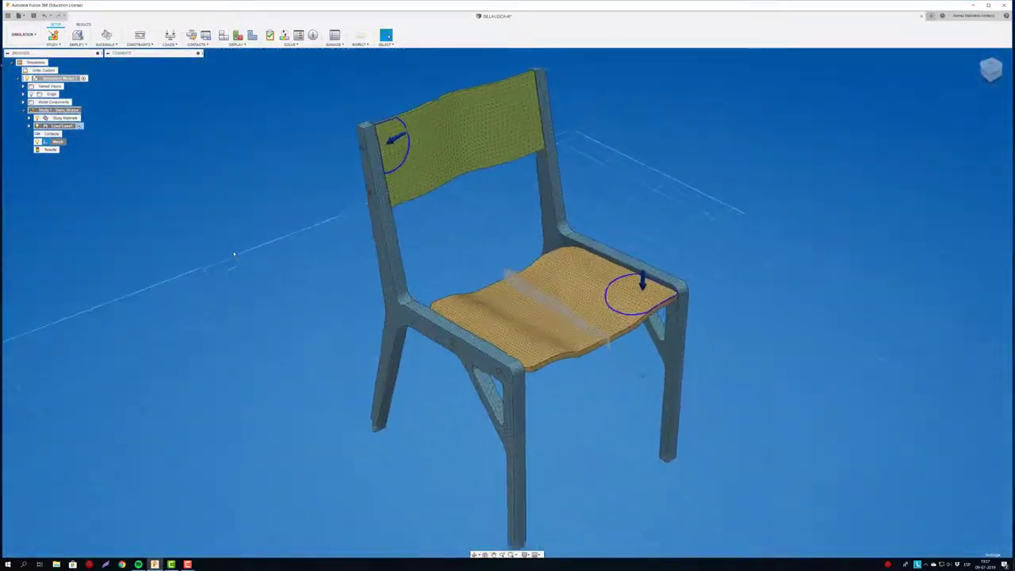
pyautogui.scroll(-3, 234, 254)
pyautogui.keyDown('shift'); pyautogui.moveTo(272, 152); pyautogui.dragTo(301, 159, button='middle'); pyautogui.keyUp('shift')
pyautogui.scroll(3, 301, 159)
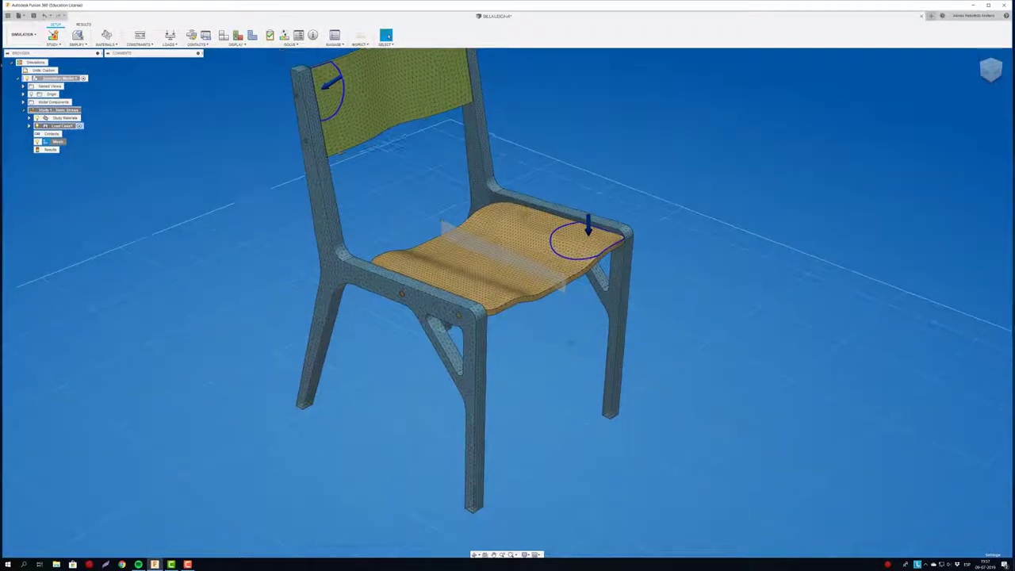
# Solve the static stress study locally on this computer
pyautogui.click(284, 35)
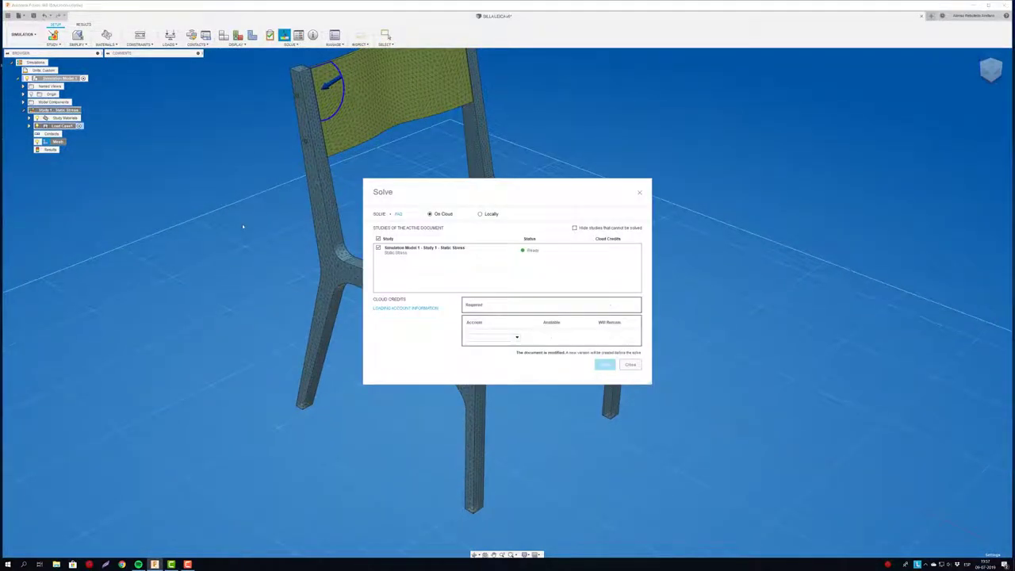
pyautogui.click(480, 214)
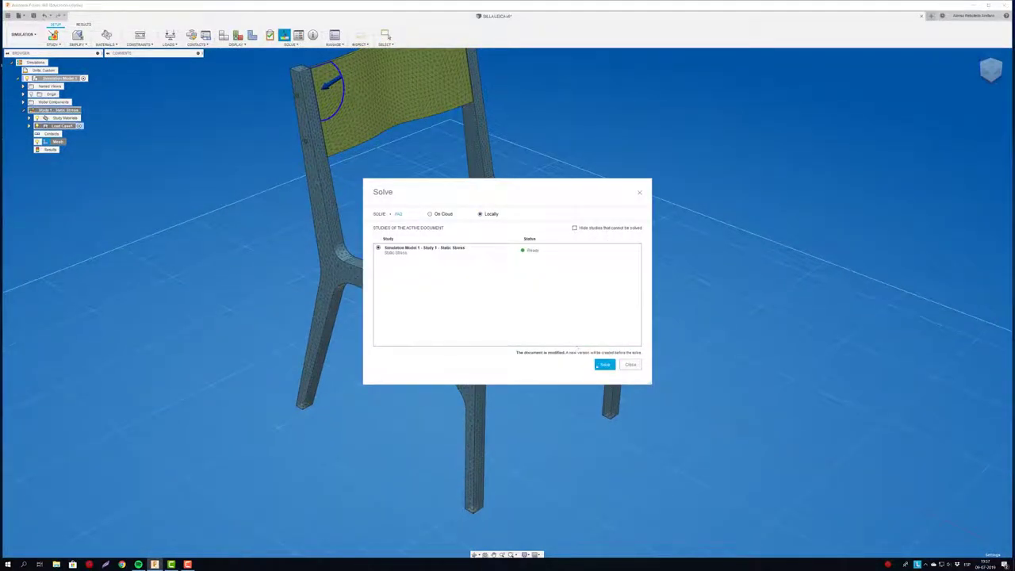
pyautogui.click(599, 366)
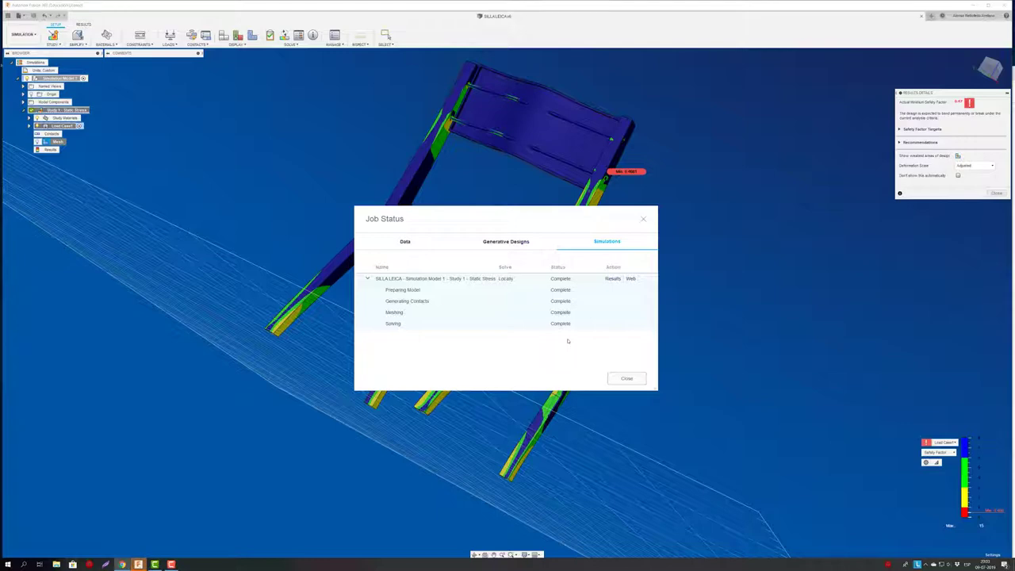
# Close Job Status, dock Results Details beside the chair, and view the safety factor from the front
pyautogui.click(627, 379)
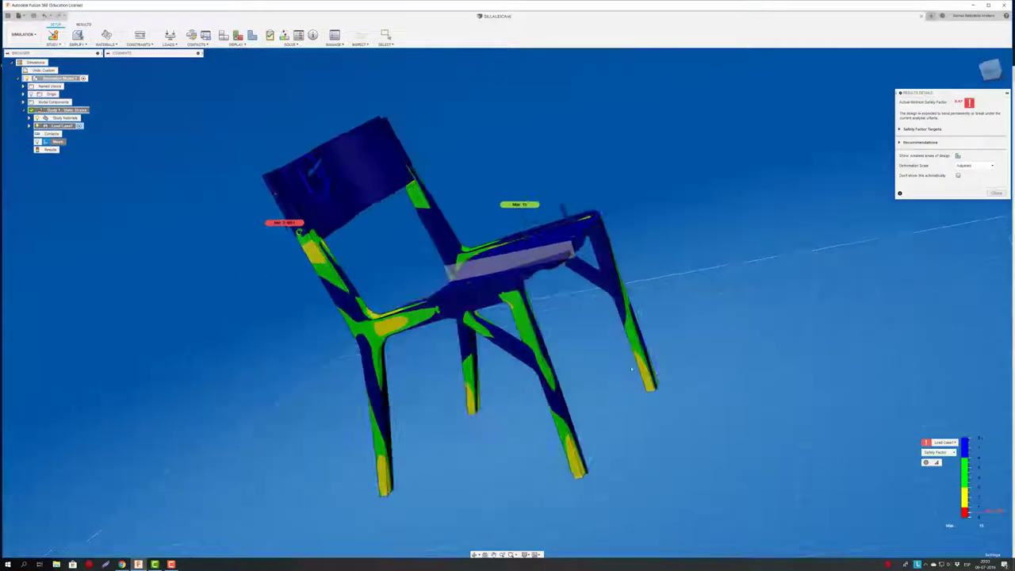
pyautogui.keyDown('shift'); pyautogui.moveTo(632, 369); pyautogui.dragTo(703, 344, button='middle'); pyautogui.keyUp('shift')
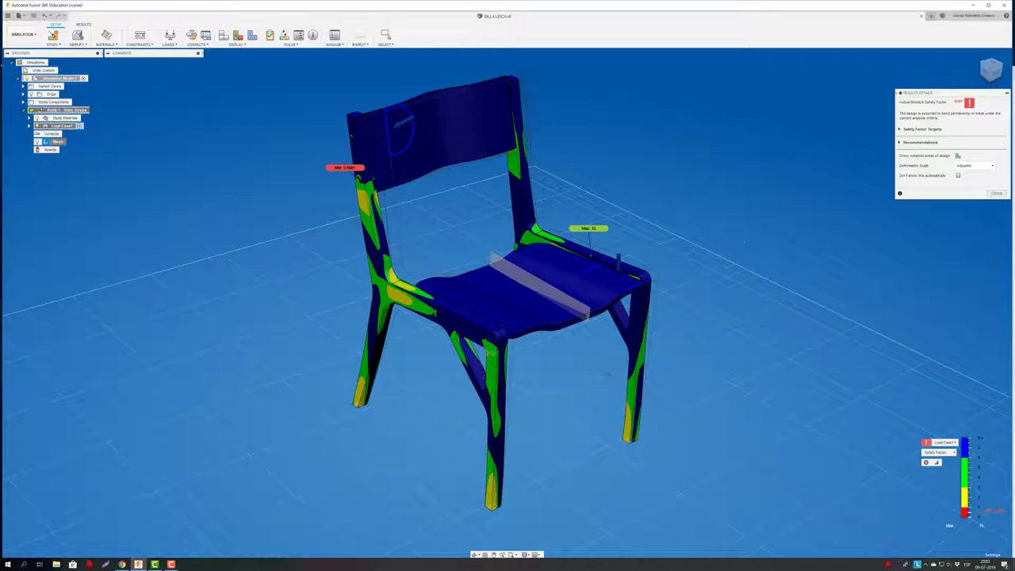
pyautogui.moveTo(958, 98)
pyautogui.mouseDown()
pyautogui.moveTo(714, 139)
pyautogui.moveTo(722, 167)
pyautogui.mouseUp()
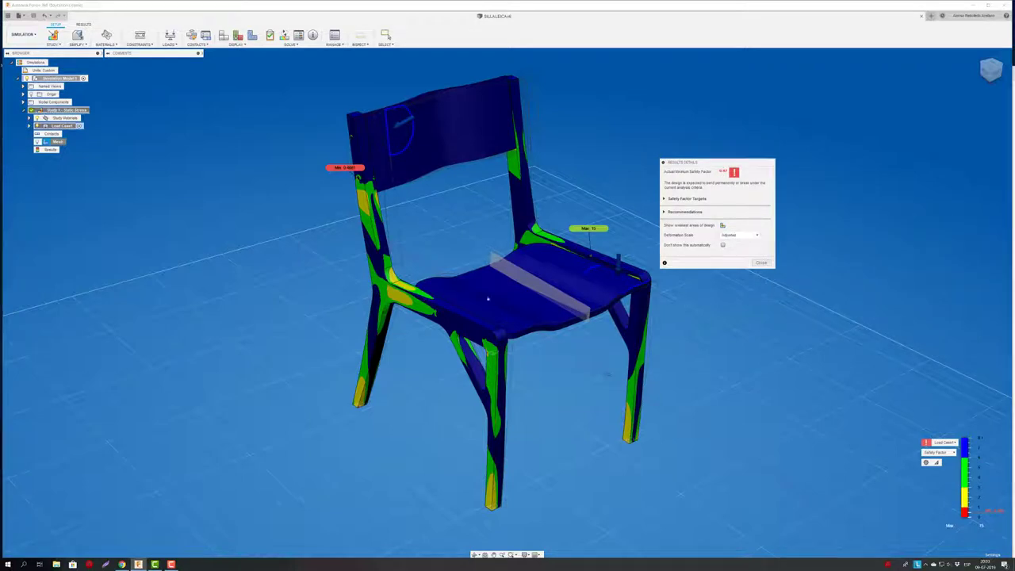
pyautogui.moveTo(466, 301)
pyautogui.keyDown('shift'); pyautogui.mouseDown(button='middle')
pyautogui.moveTo(508, 300)
pyautogui.moveTo(352, 301)
pyautogui.moveTo(444, 142)
pyautogui.mouseUp(button='middle'); pyautogui.keyUp('shift')
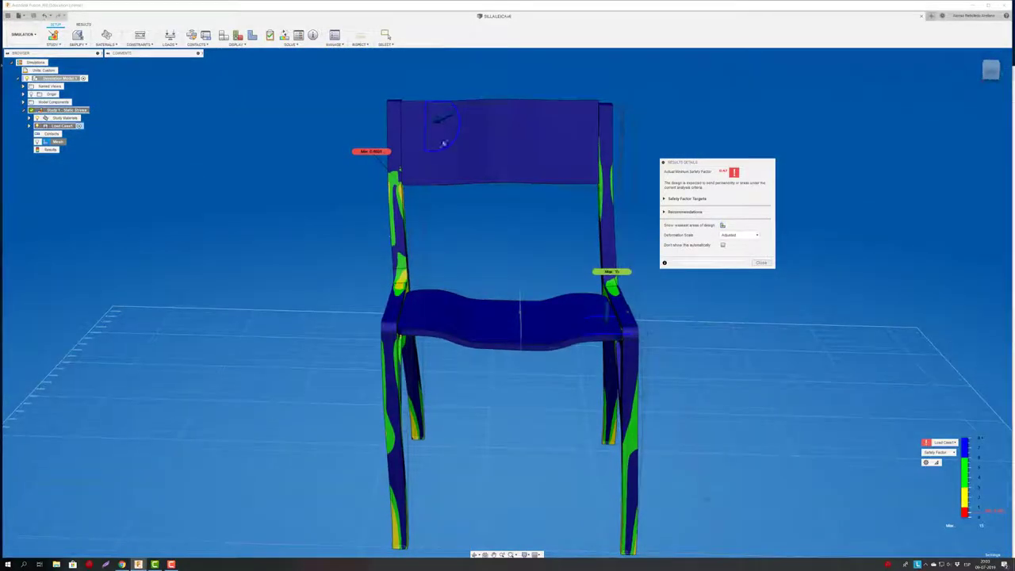
pyautogui.click(990, 72)
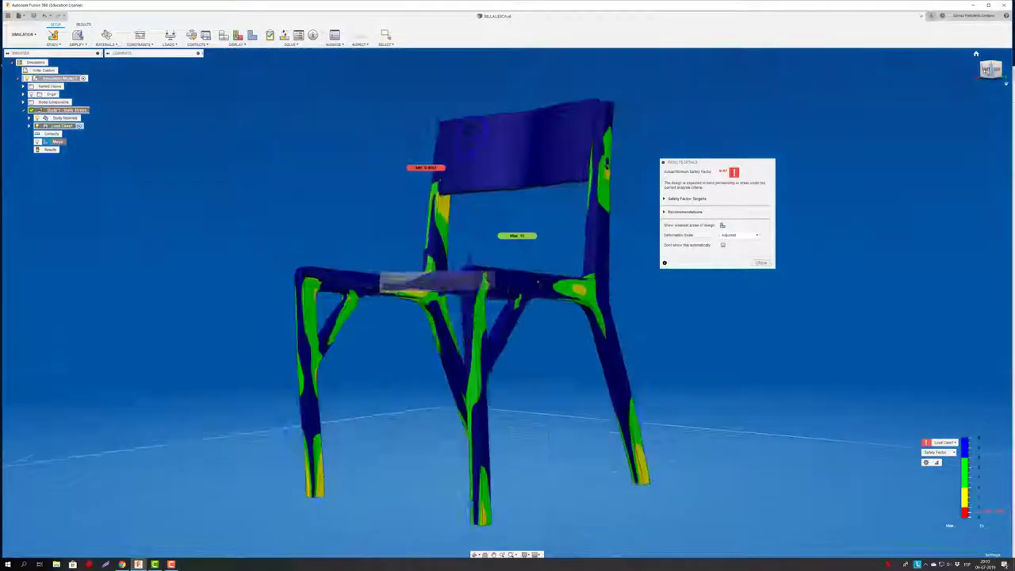
pyautogui.click(987, 69)
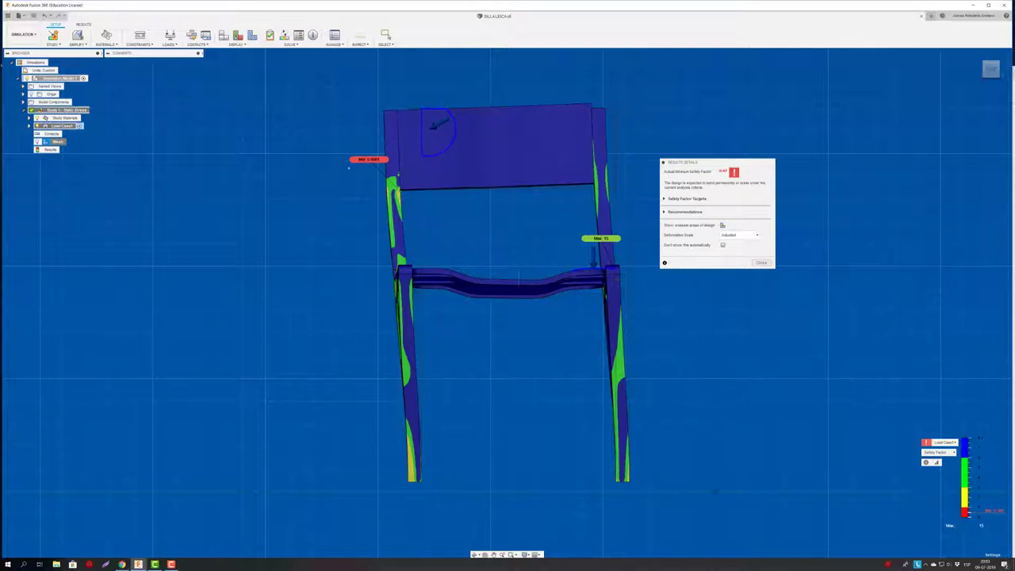
# Set the legend to Smooth colour transition and Medium size, then return to the Home view
pyautogui.click(926, 462)
pyautogui.click(718, 127)
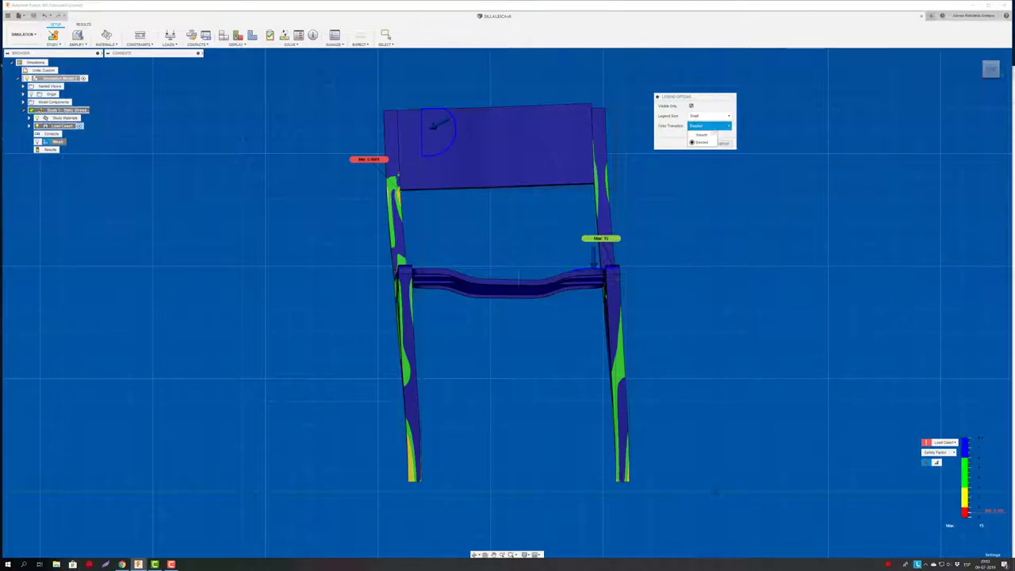
pyautogui.click(702, 135)
pyautogui.click(710, 117)
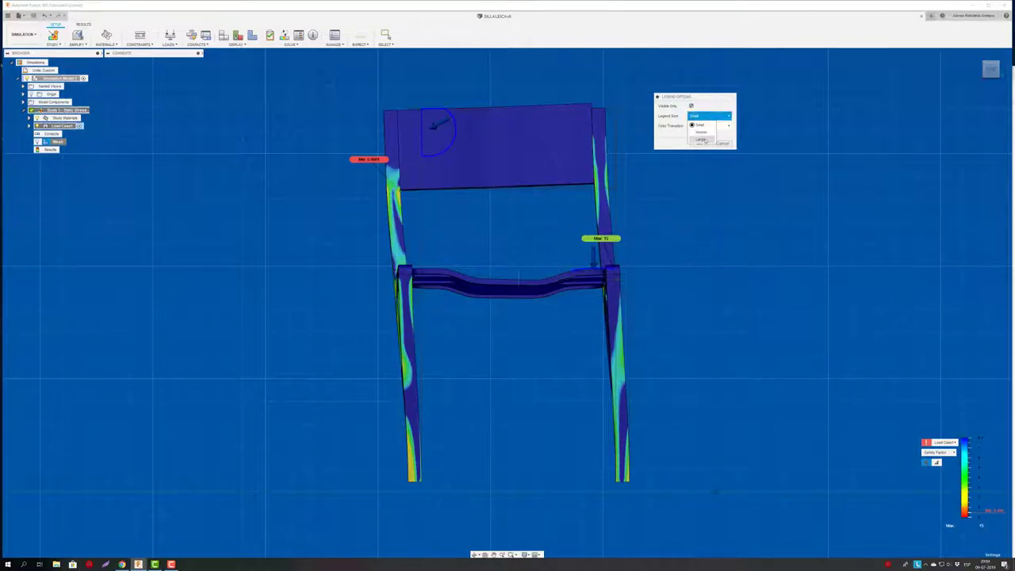
pyautogui.click(703, 133)
pyautogui.click(699, 144)
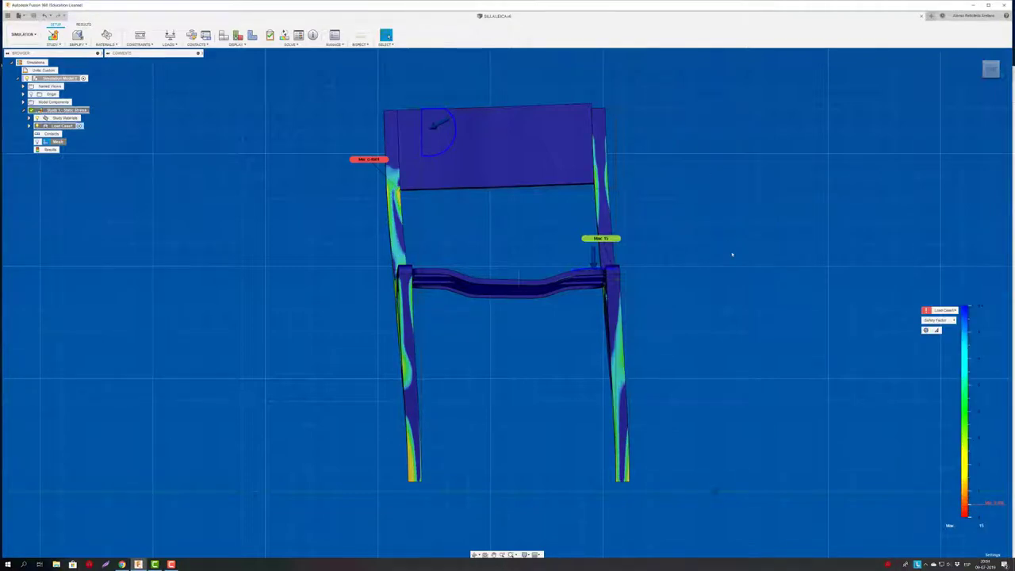
pyautogui.press('F6')
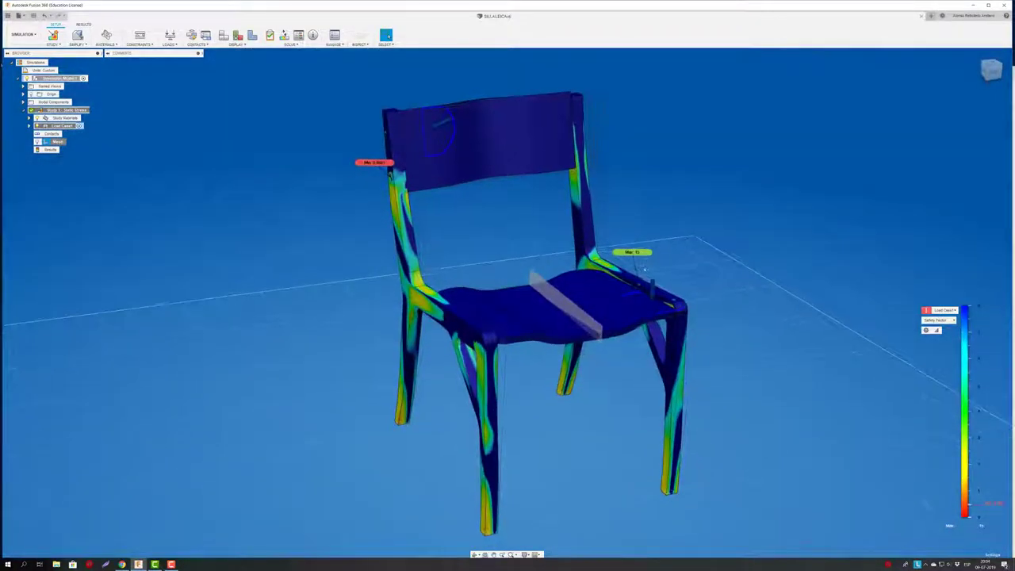
pyautogui.moveTo(644, 270)
pyautogui.keyDown('shift'); pyautogui.mouseDown(button='middle')
pyautogui.moveTo(522, 302)
pyautogui.moveTo(494, 298)
pyautogui.moveTo(516, 317)
pyautogui.moveTo(649, 337)
pyautogui.moveTo(526, 192)
pyautogui.moveTo(500, 206)
pyautogui.mouseUp(button='middle'); pyautogui.keyUp('shift')
# Switch the plotted result from safety factor to von Mises stress
pyautogui.click(954, 321)
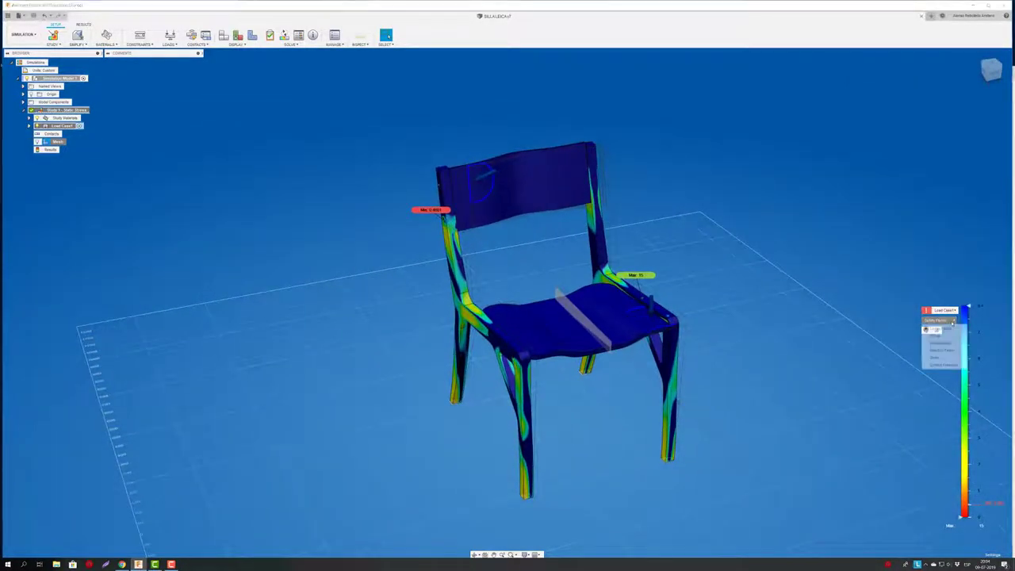
pyautogui.click(936, 335)
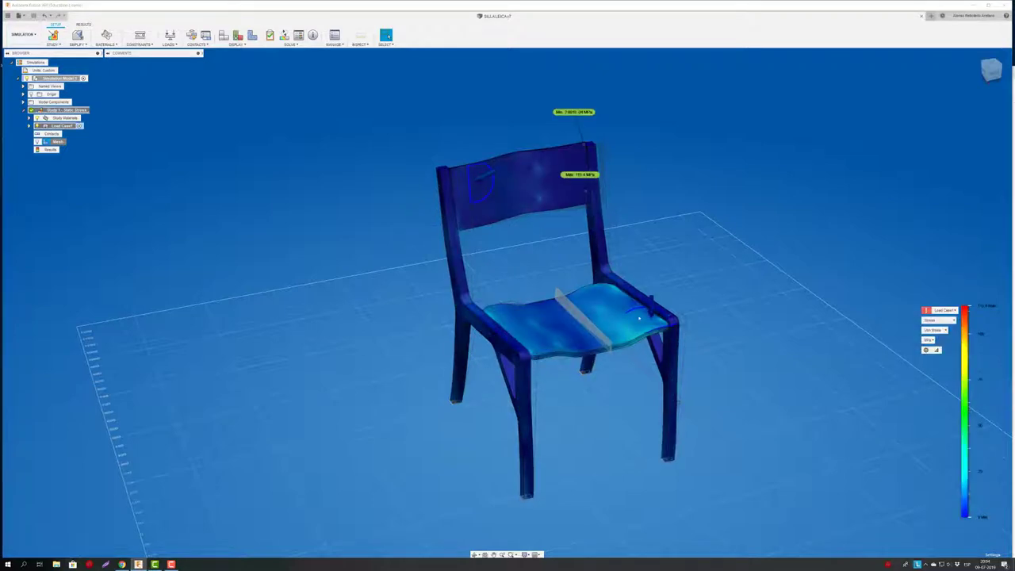
pyautogui.moveTo(666, 341)
pyautogui.keyDown('shift'); pyautogui.mouseDown(button='middle')
pyautogui.moveTo(652, 321)
pyautogui.moveTo(639, 329)
pyautogui.mouseUp(button='middle'); pyautogui.keyUp('shift')
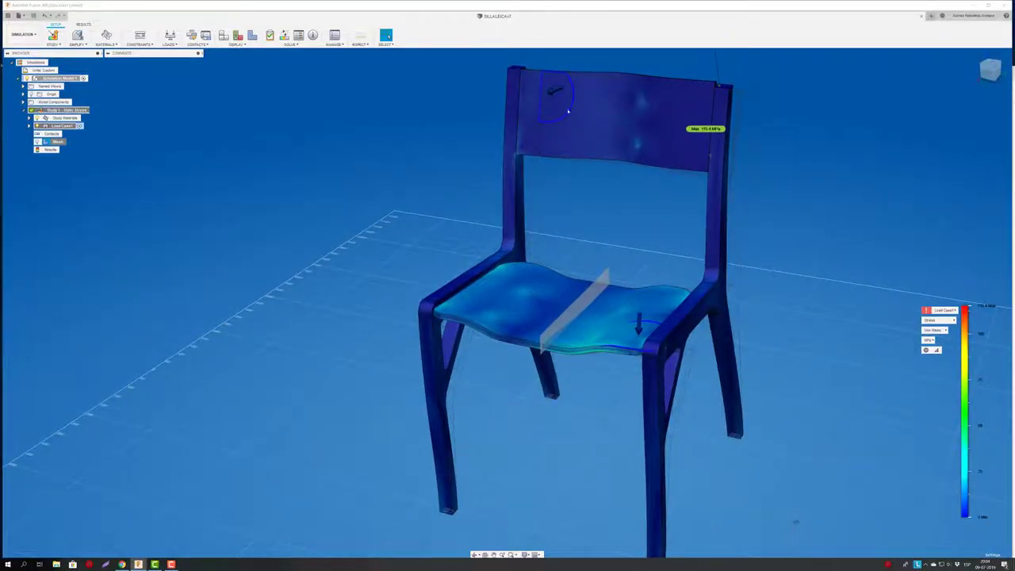
# Orbit the chair to inspect stress from the left, below and rear three-quarter angles
pyautogui.moveTo(551, 94)
pyautogui.keyDown('shift'); pyautogui.mouseDown(button='middle')
pyautogui.moveTo(732, 276)
pyautogui.moveTo(708, 309)
pyautogui.moveTo(686, 308)
pyautogui.moveTo(474, 235)
pyautogui.mouseUp(button='middle'); pyautogui.keyUp('shift')
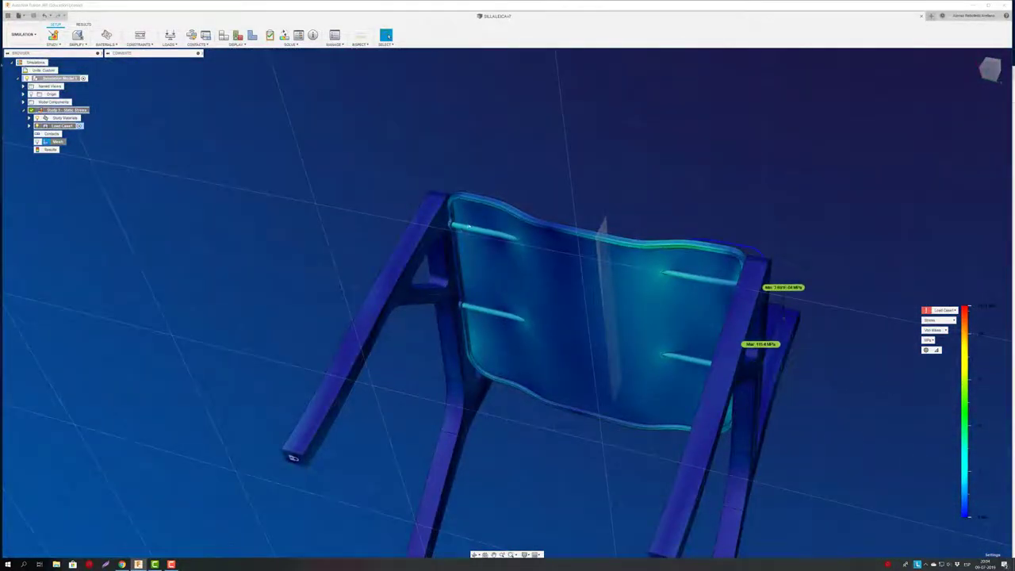
pyautogui.moveTo(594, 280)
pyautogui.keyDown('shift'); pyautogui.mouseDown(button='middle')
pyautogui.moveTo(664, 312)
pyautogui.moveTo(601, 272)
pyautogui.moveTo(709, 294)
pyautogui.moveTo(709, 261)
pyautogui.moveTo(752, 230)
pyautogui.moveTo(725, 370)
pyautogui.moveTo(604, 249)
pyautogui.moveTo(516, 233)
pyautogui.moveTo(544, 254)
pyautogui.moveTo(558, 254)
pyautogui.moveTo(519, 220)
pyautogui.moveTo(520, 247)
pyautogui.moveTo(507, 238)
pyautogui.mouseUp(button='middle'); pyautogui.keyUp('shift')
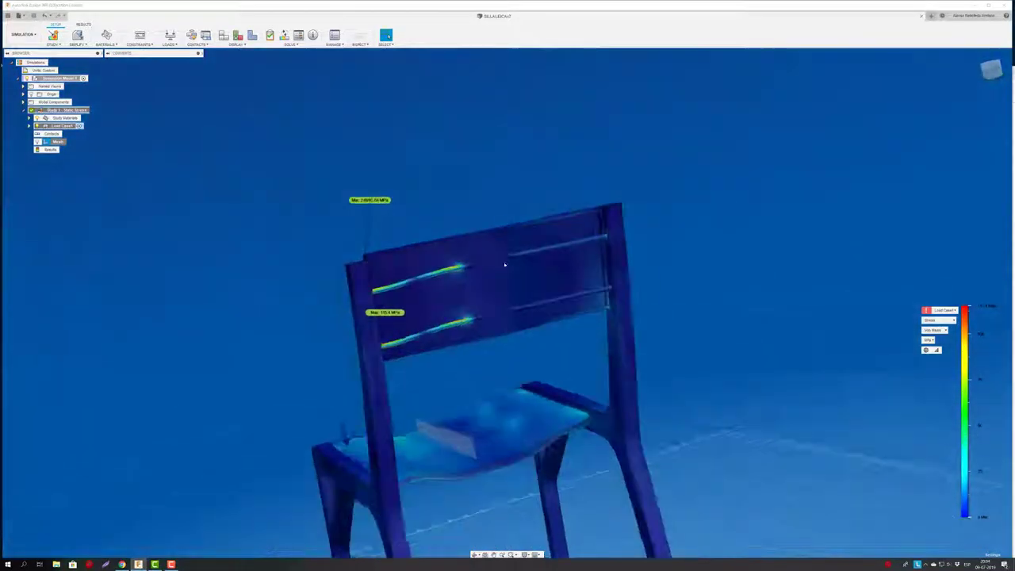
pyautogui.moveTo(412, 332)
pyautogui.keyDown('shift'); pyautogui.mouseDown(button='middle')
pyautogui.moveTo(471, 324)
pyautogui.moveTo(539, 334)
pyautogui.moveTo(528, 319)
pyautogui.moveTo(564, 338)
pyautogui.moveTo(639, 336)
pyautogui.moveTo(766, 357)
pyautogui.moveTo(914, 351)
pyautogui.mouseUp(button='middle'); pyautogui.keyUp('shift')
pyautogui.click(939, 319)
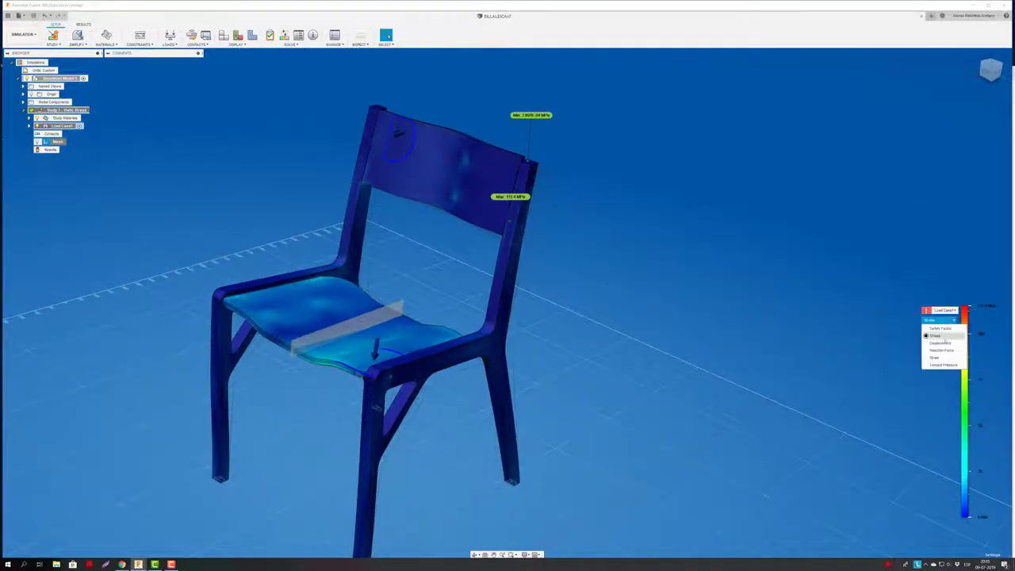
# Show the total displacement result and orbit to a higher, more frontal view of the chair
pyautogui.click(941, 344)
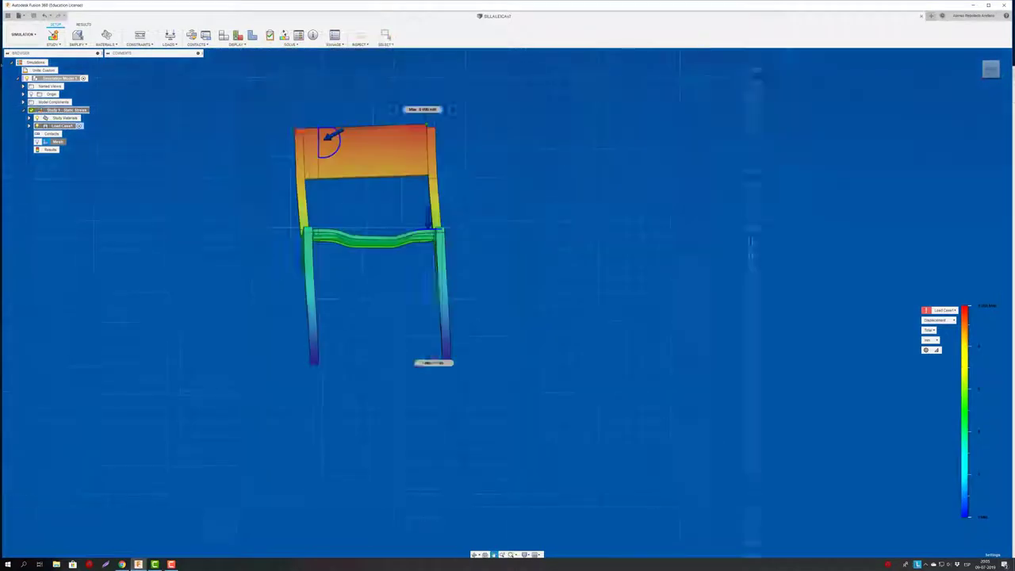
pyautogui.scroll(3, 468, 194)
pyautogui.scroll(3, 459, 189)
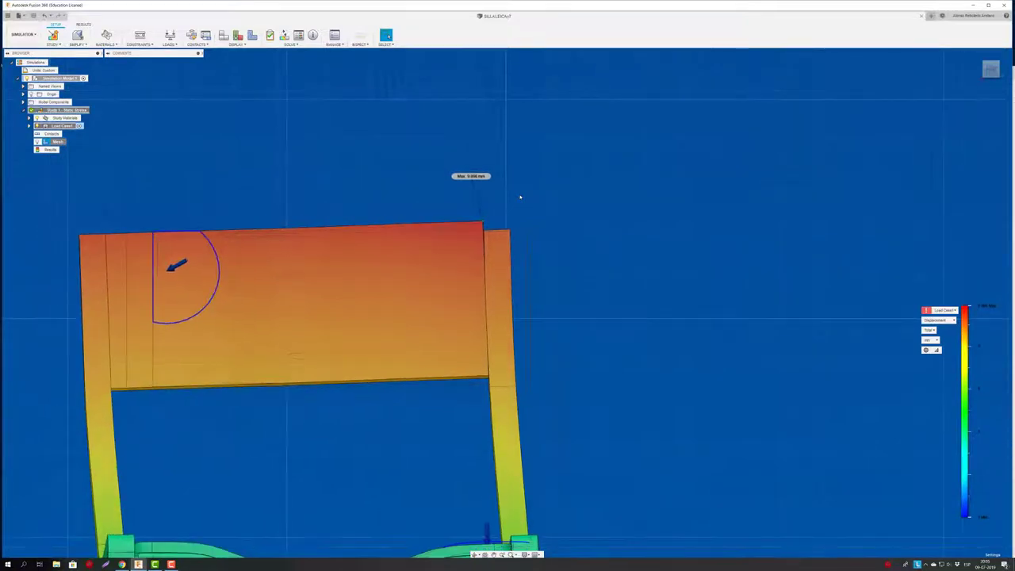
pyautogui.scroll(-5, 520, 197)
pyautogui.moveTo(526, 186)
pyautogui.keyDown('shift'); pyautogui.mouseDown(button='middle')
pyautogui.moveTo(521, 260)
pyautogui.moveTo(508, 277)
pyautogui.mouseUp(button='middle'); pyautogui.keyUp('shift')
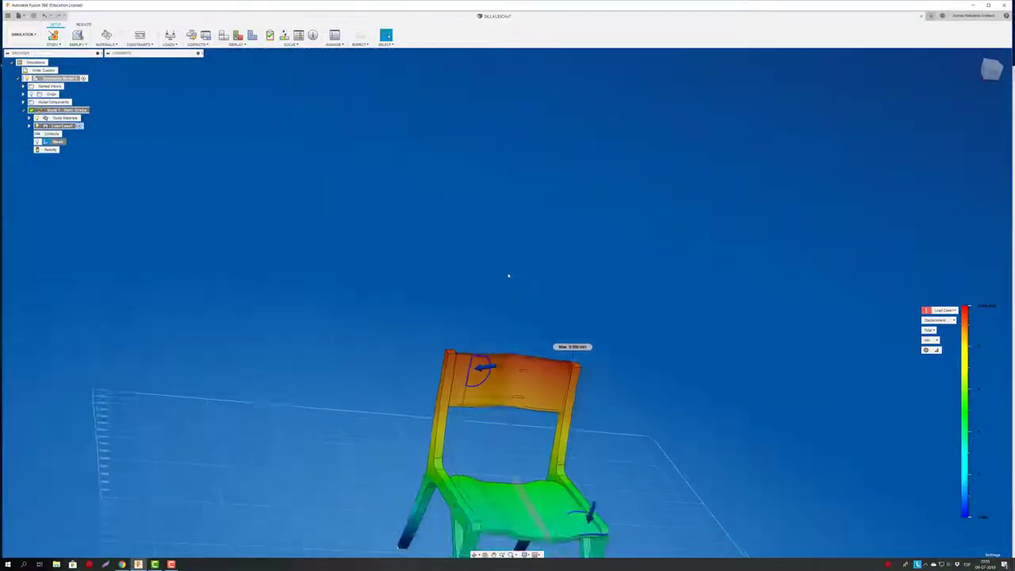
pyautogui.moveTo(390, 208)
pyautogui.keyDown('shift'); pyautogui.mouseDown(button='middle')
pyautogui.moveTo(427, 138)
pyautogui.moveTo(426, 154)
pyautogui.mouseUp(button='middle'); pyautogui.keyUp('shift')
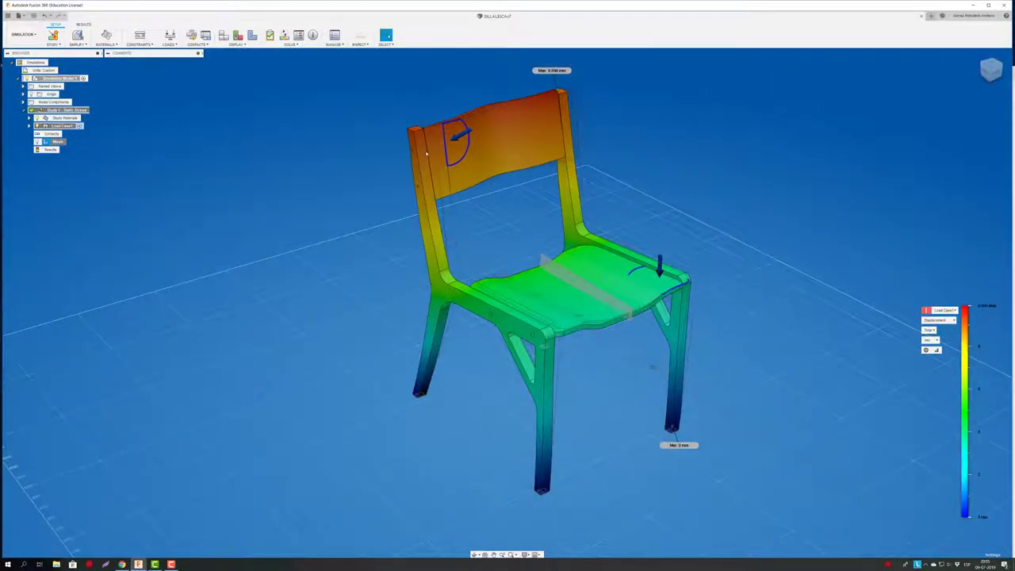
pyautogui.moveTo(426, 154)
pyautogui.keyDown('shift'); pyautogui.mouseDown(button='middle')
pyautogui.moveTo(450, 179)
pyautogui.moveTo(428, 190)
pyautogui.mouseUp(button='middle'); pyautogui.keyUp('shift')
# Create a report for Study 1, preview and scroll through it, then close the preview
pyautogui.rightClick(87, 110)
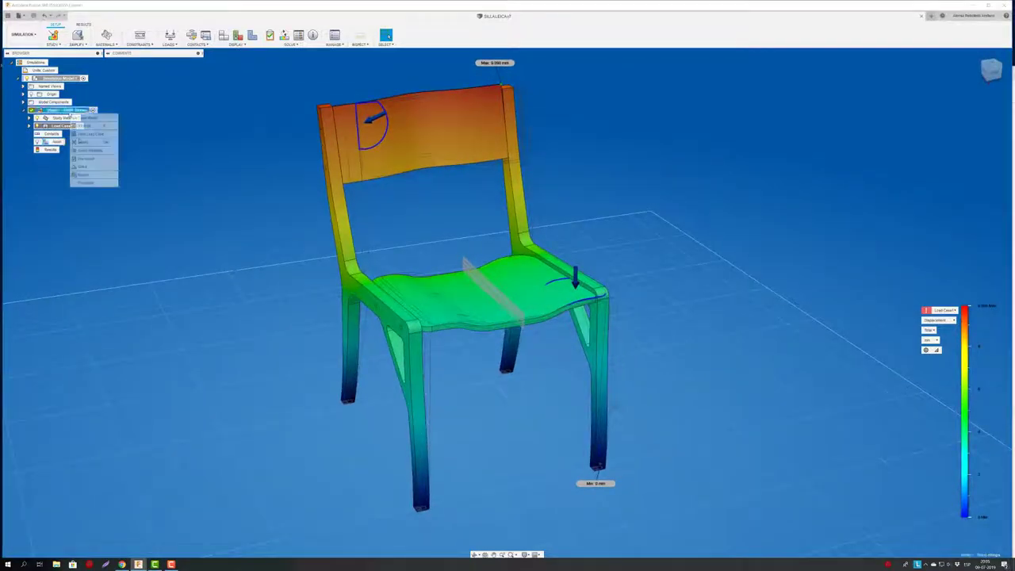
pyautogui.click(82, 175)
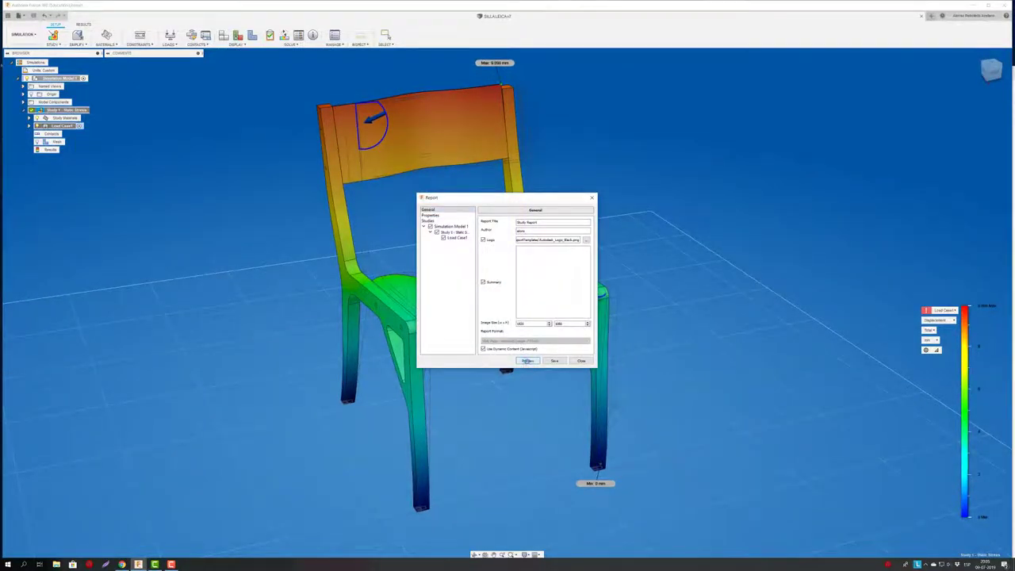
pyautogui.click(527, 361)
pyautogui.scroll(-10, 277, 294)
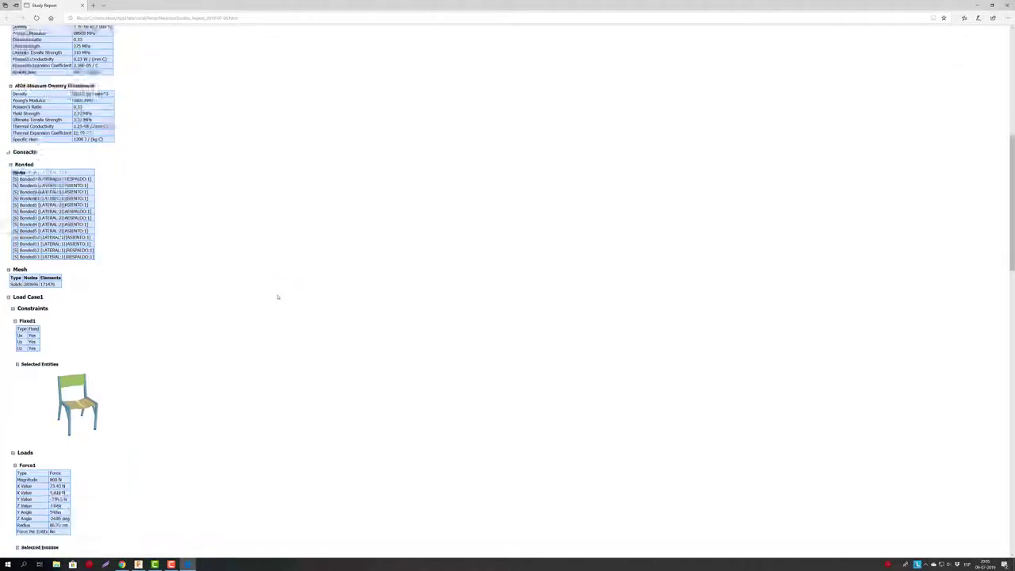
pyautogui.scroll(-3, 277, 295)
pyautogui.scroll(-2, 277, 294)
pyautogui.scroll(-5, 278, 297)
pyautogui.scroll(-1, 278, 297)
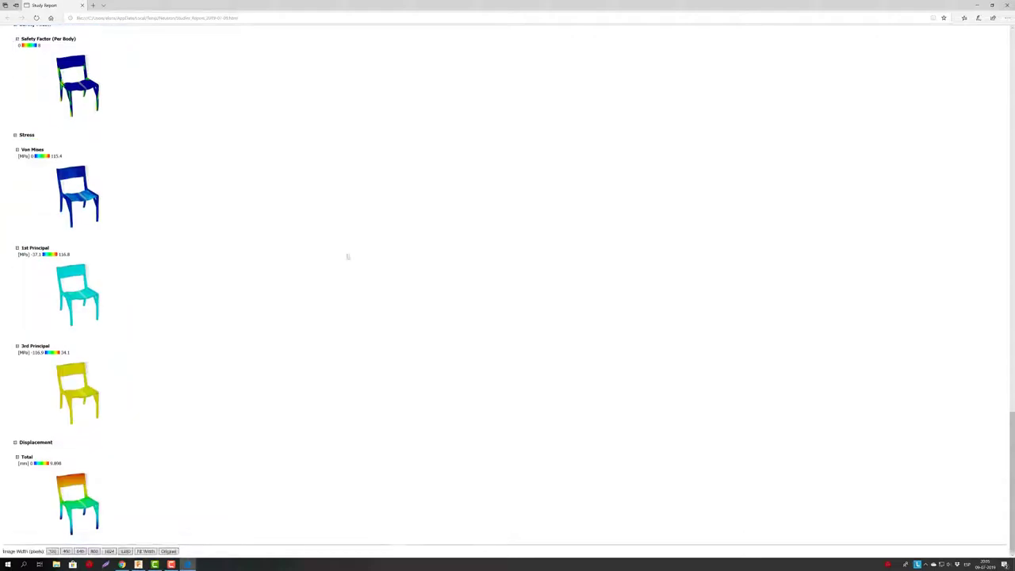
pyautogui.click(1007, 5)
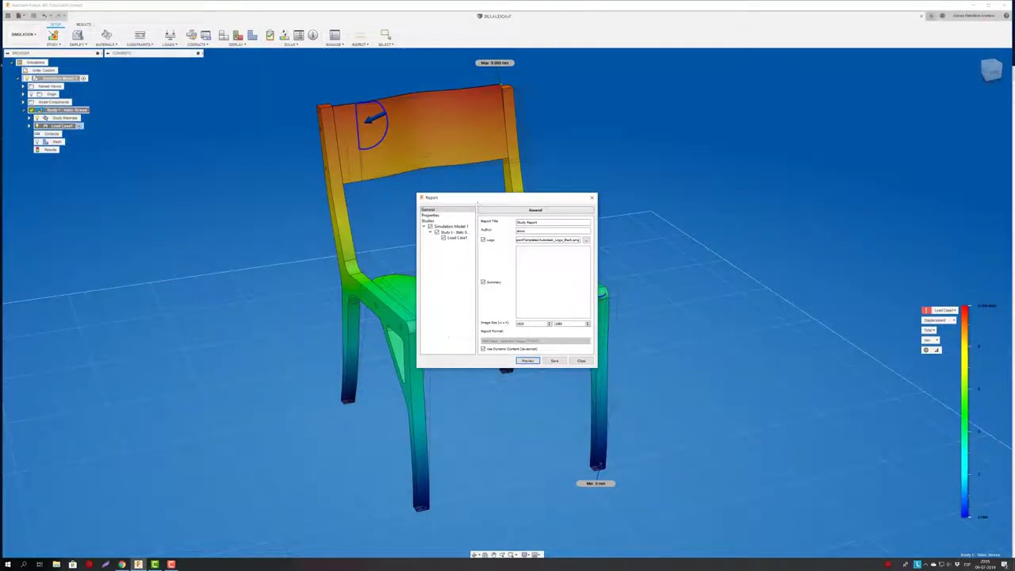
# Close the Report dialog, animate the displacement result and play it in front view
pyautogui.click(582, 361)
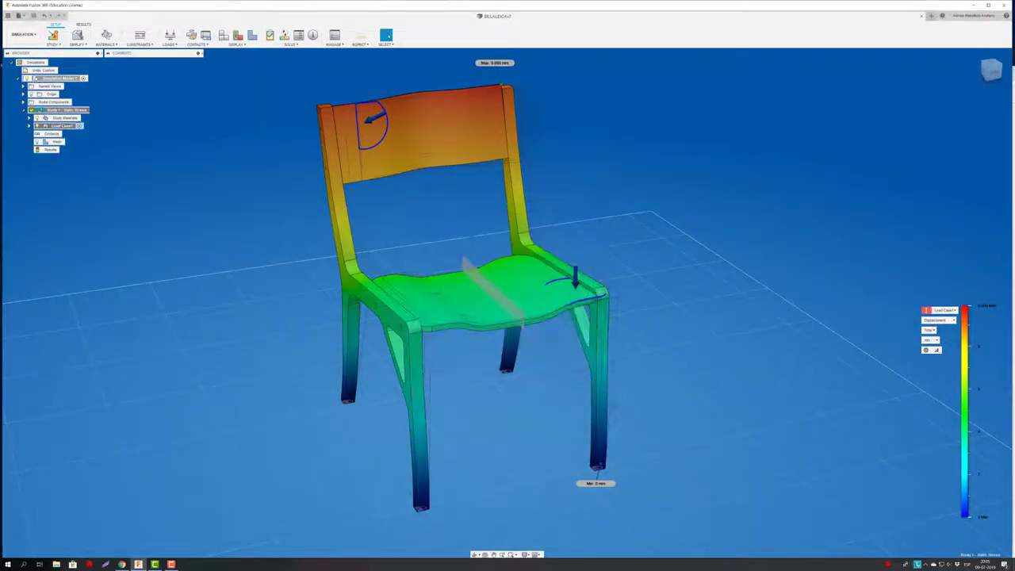
pyautogui.rightClick(52, 151)
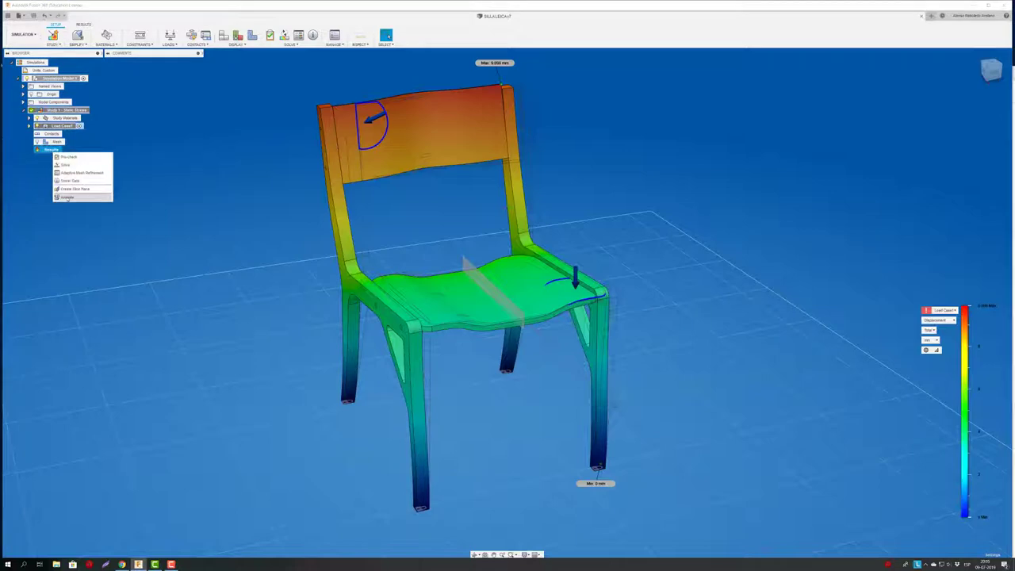
pyautogui.click(103, 202)
pyautogui.click(683, 106)
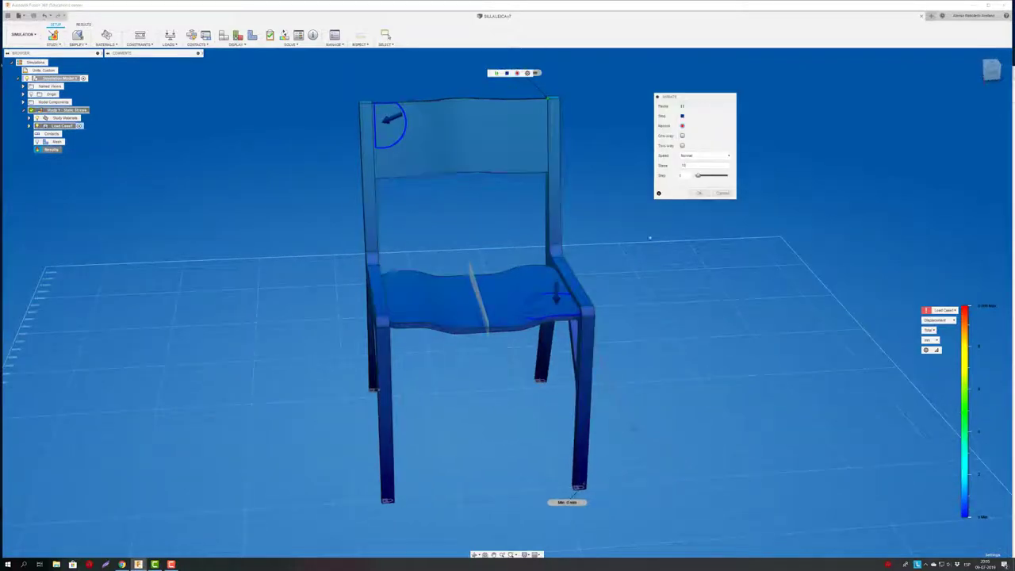
pyautogui.click(992, 71)
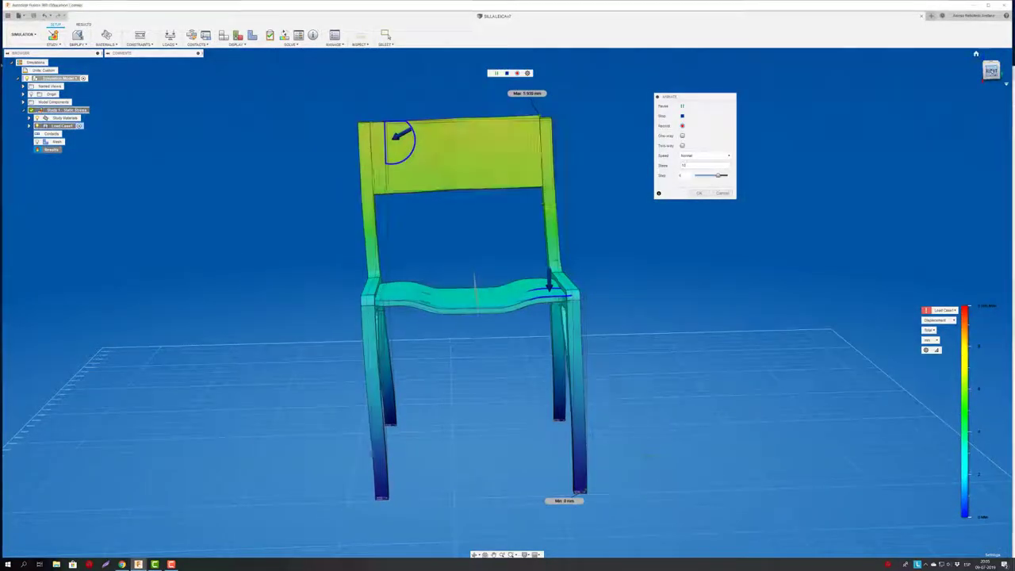
pyautogui.click(992, 72)
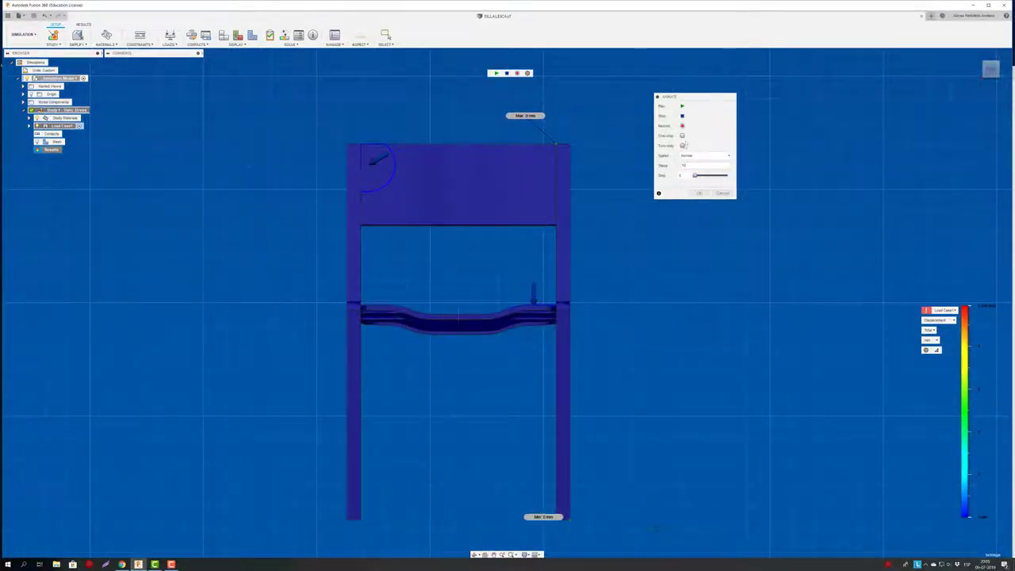
# Set the animation to Two-way at Fast speed and start recording it to video
pyautogui.click(683, 146)
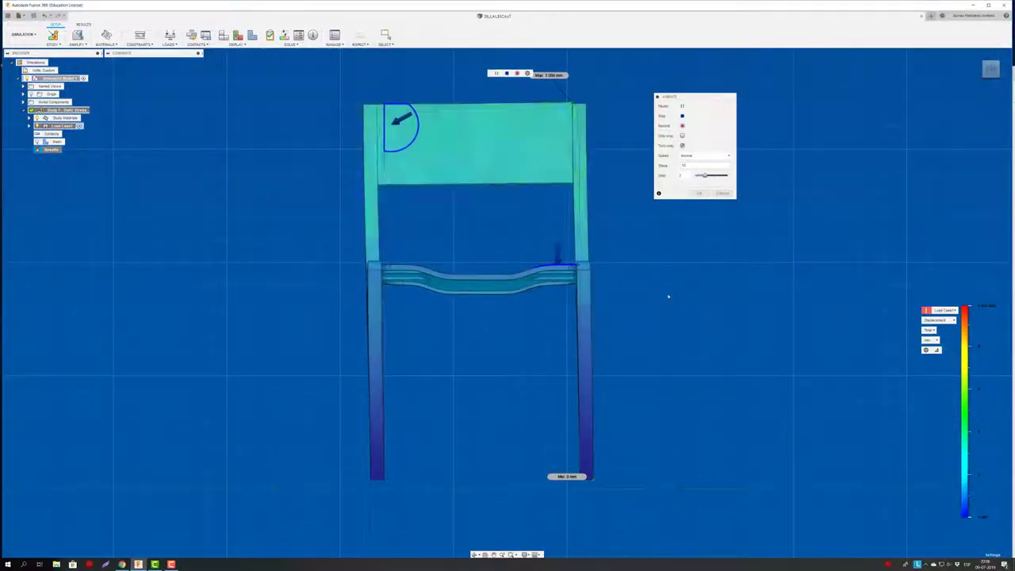
pyautogui.click(708, 157)
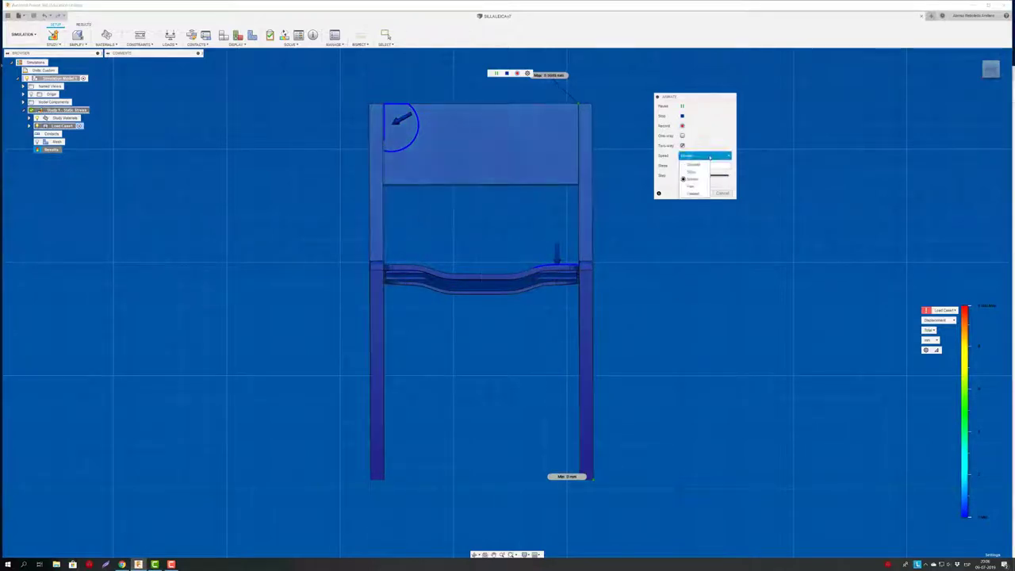
pyautogui.click(683, 186)
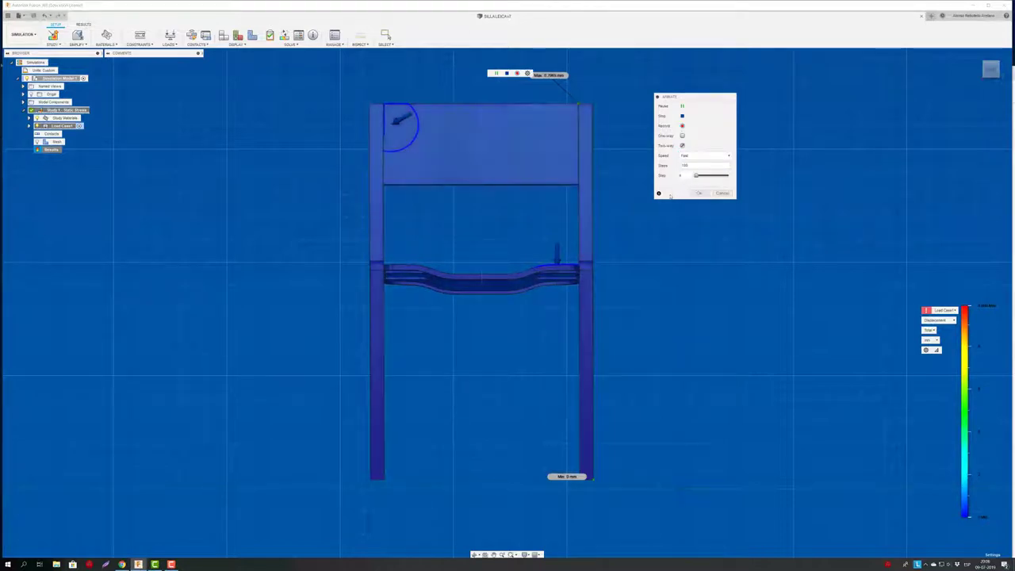
pyautogui.click(682, 125)
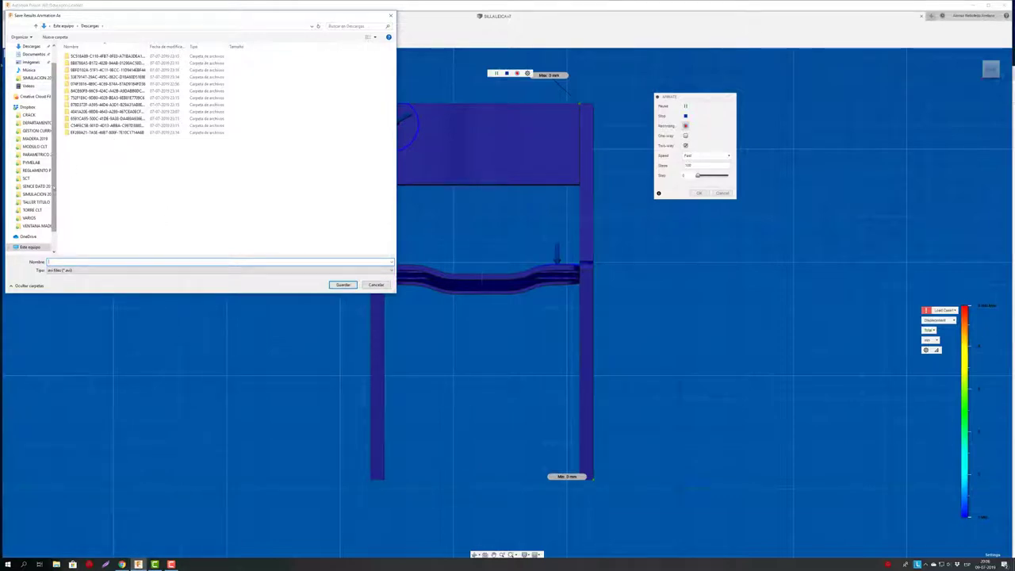
# Save the recording as TEST.avi in Escritorio, then close the Animate dialog after recording
pyautogui.moveTo(54, 189); pyautogui.dragTo(54, 211)
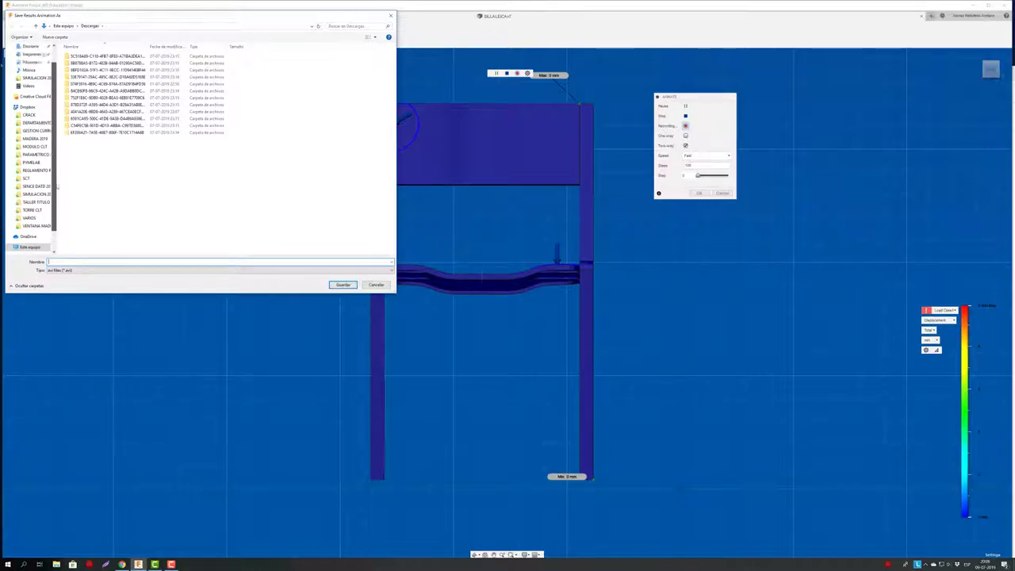
pyautogui.scroll(5, 47, 158)
pyautogui.click(30, 59)
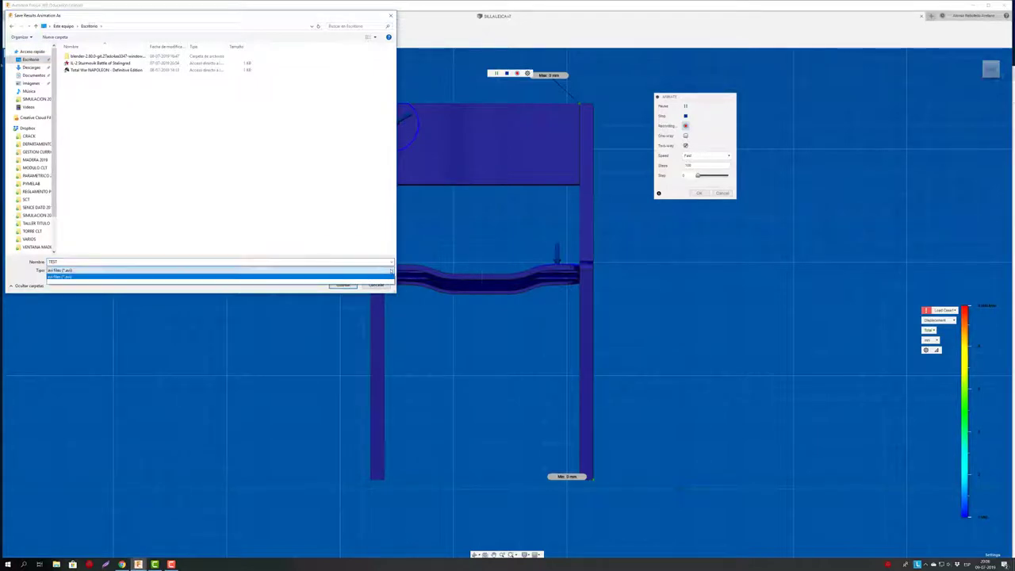
pyautogui.click(343, 285)
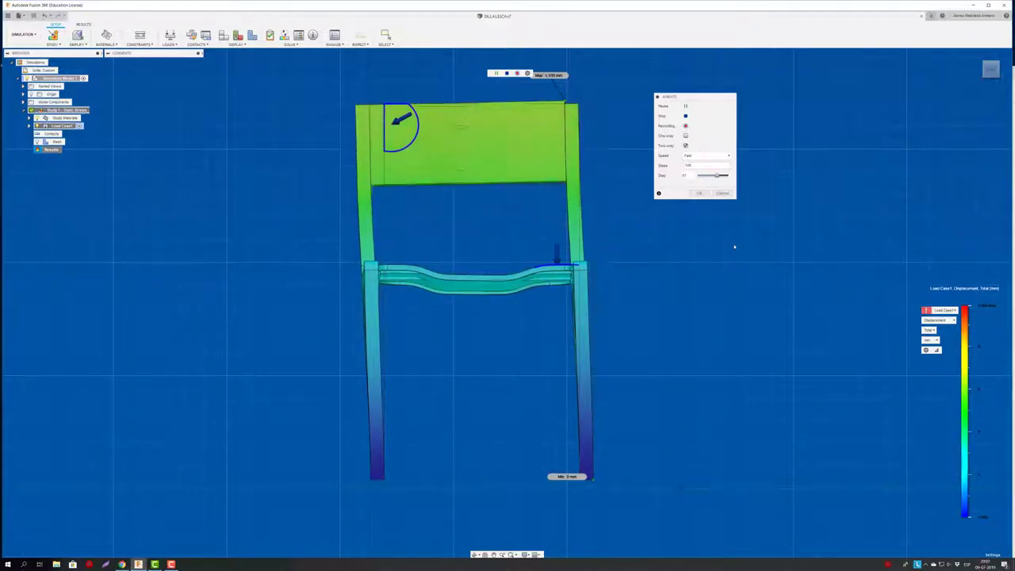
pyautogui.scroll(5, 735, 247)
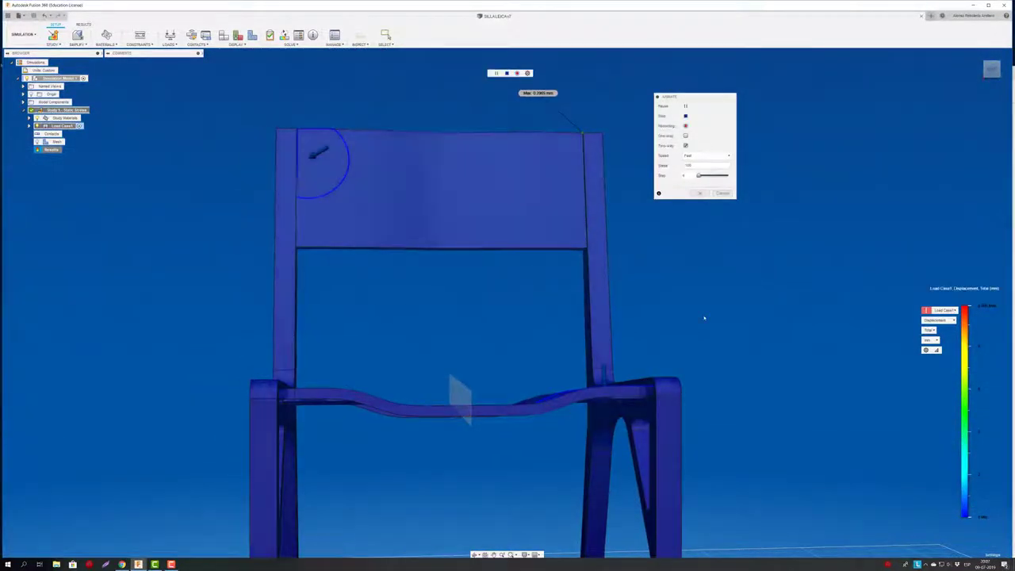
pyautogui.click(698, 195)
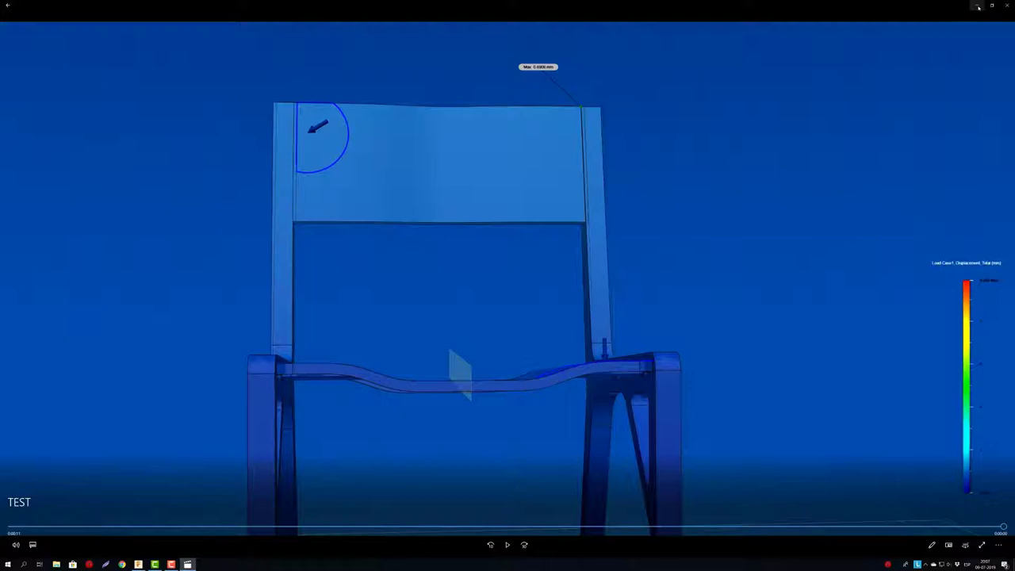
# Play the TEST chair video from the start, then minimise the Movies & TV player
pyautogui.click(11, 527)
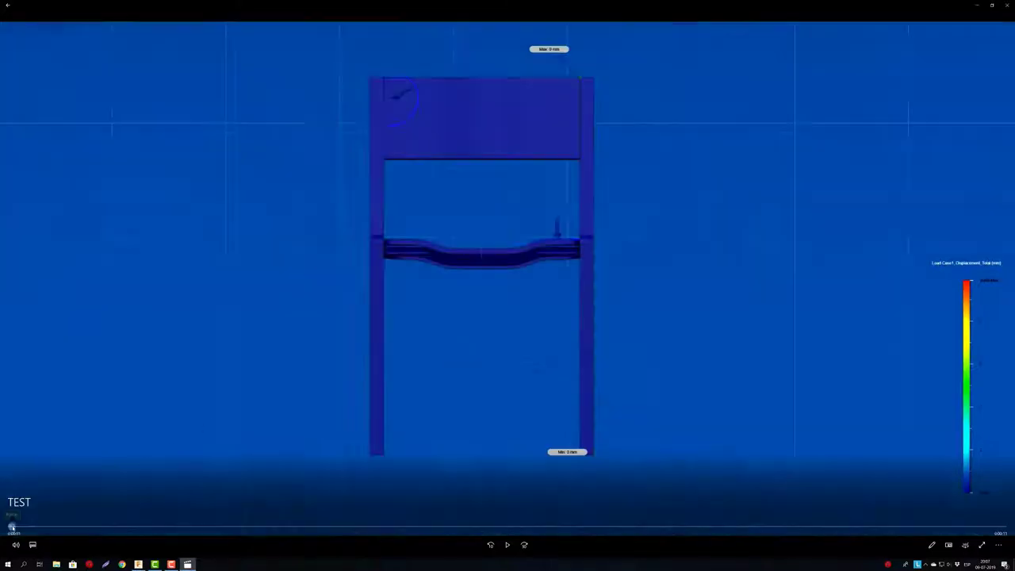
pyautogui.click(508, 545)
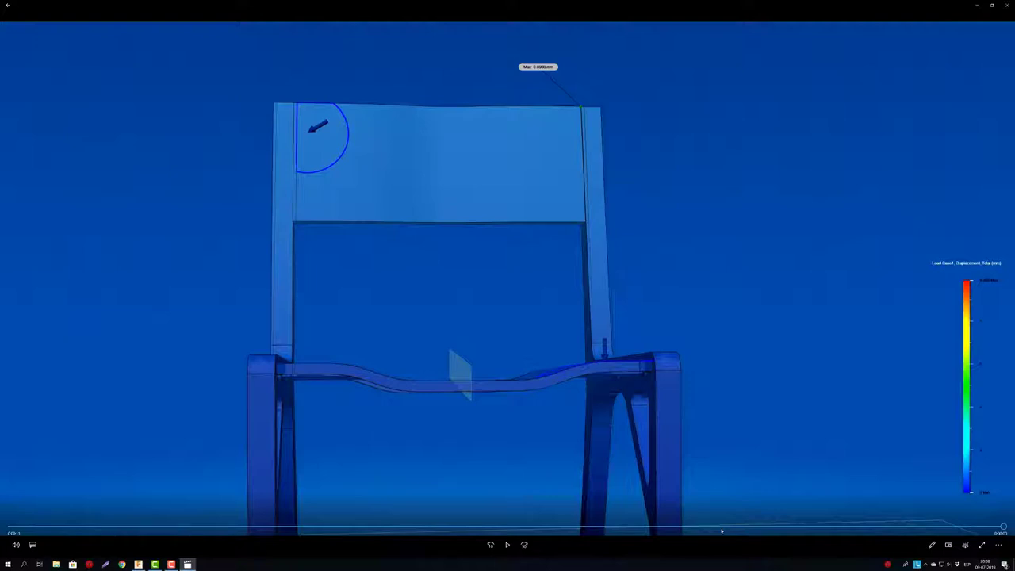
pyautogui.click(978, 5)
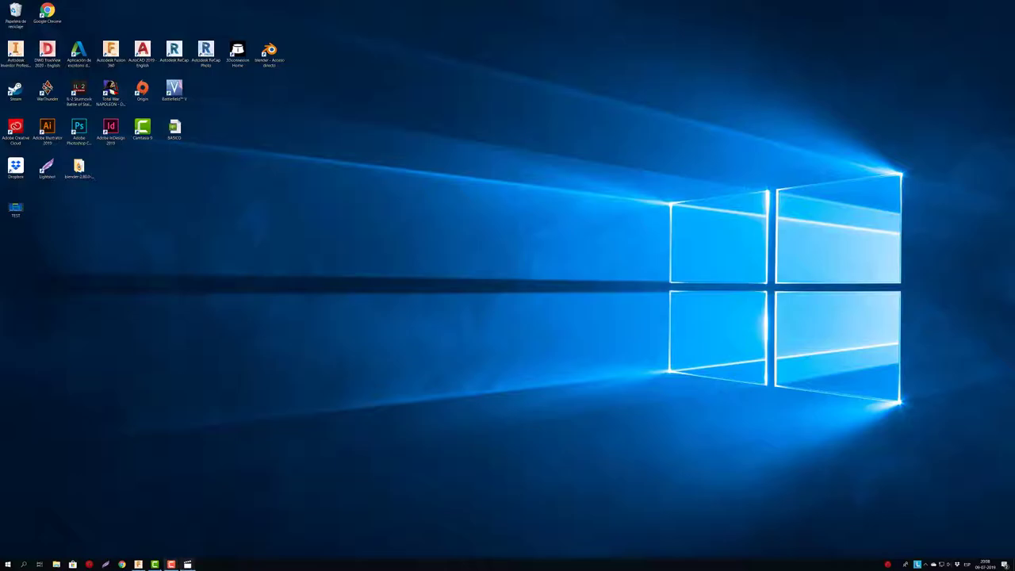
# Restore the Fusion 360 window showing the chair's total displacement result
pyautogui.click(138, 564)
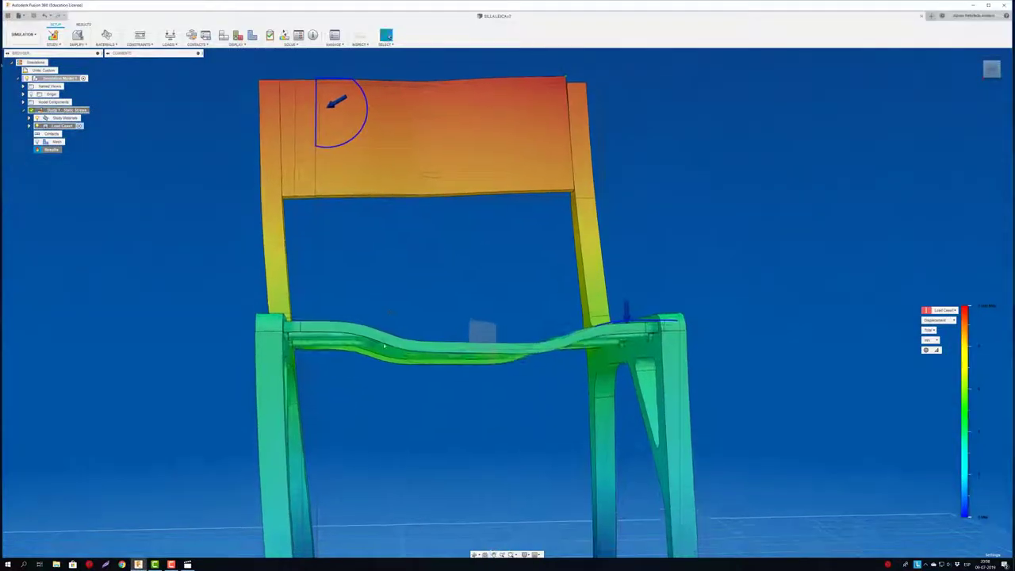